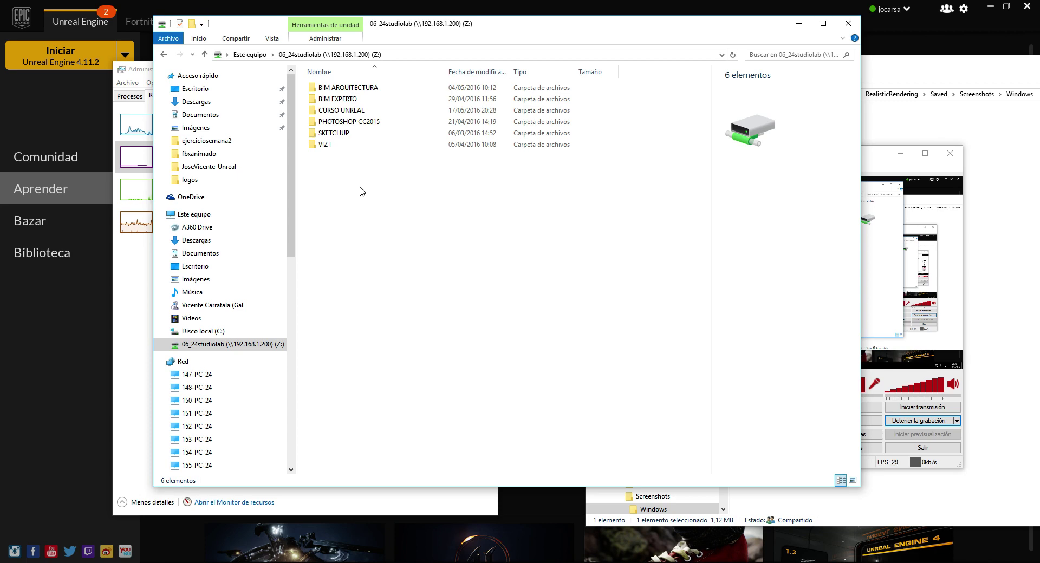
Browse Z:\CURSO UNREAL\windows to select WindowsNoEditor, then open the Desktop's JoseVicente-Unreal folder.
double_click(339, 99)
left_click(366, 57)
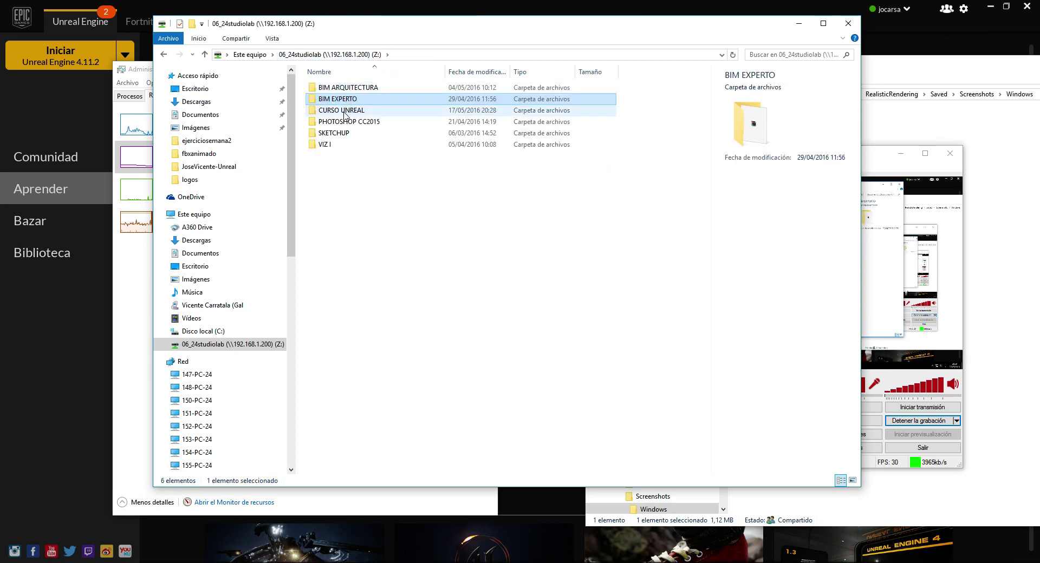
double_click(338, 111)
left_click(446, 303)
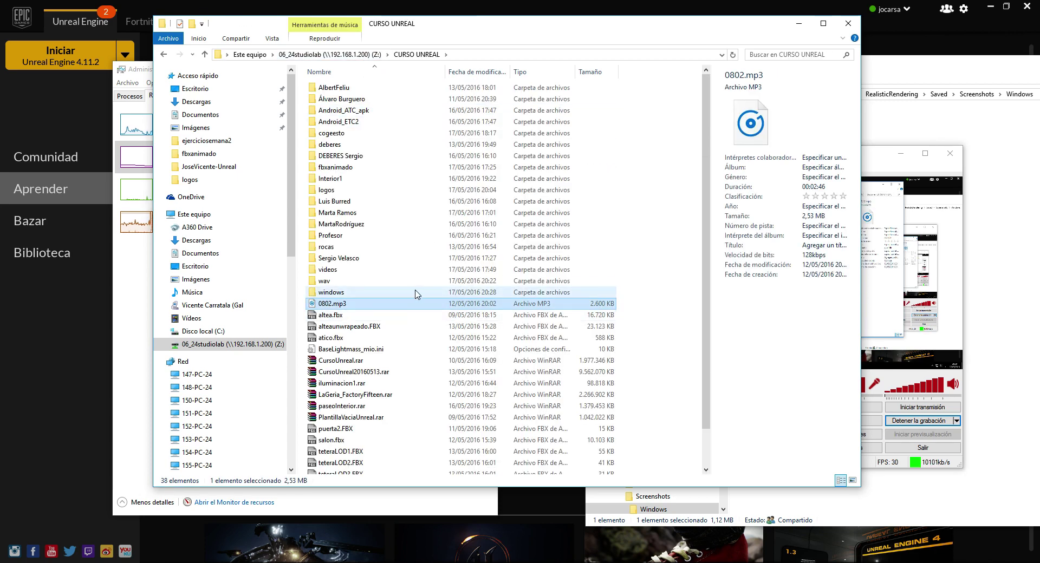
left_click(350, 88)
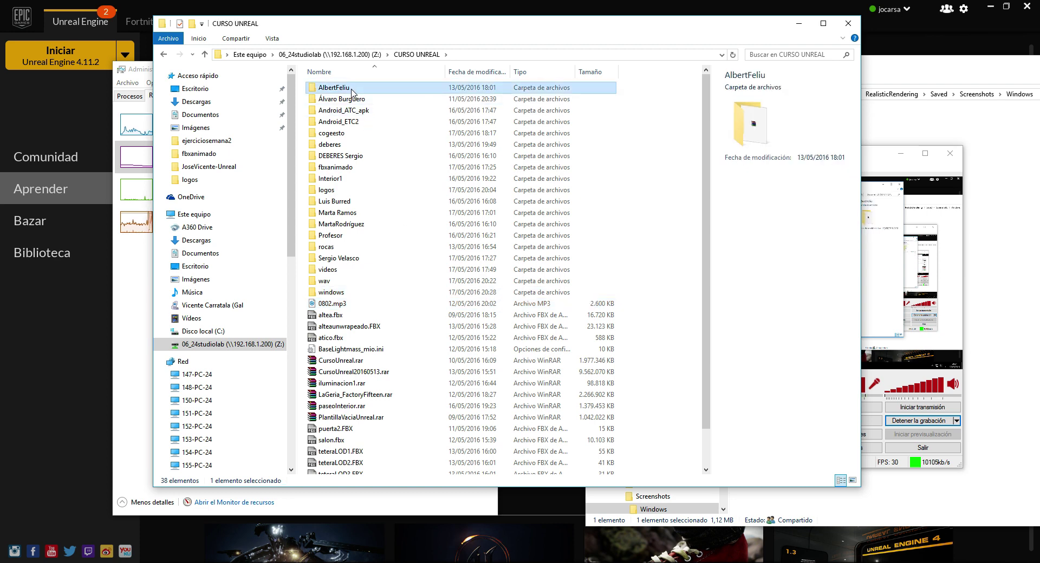
double_click(346, 292)
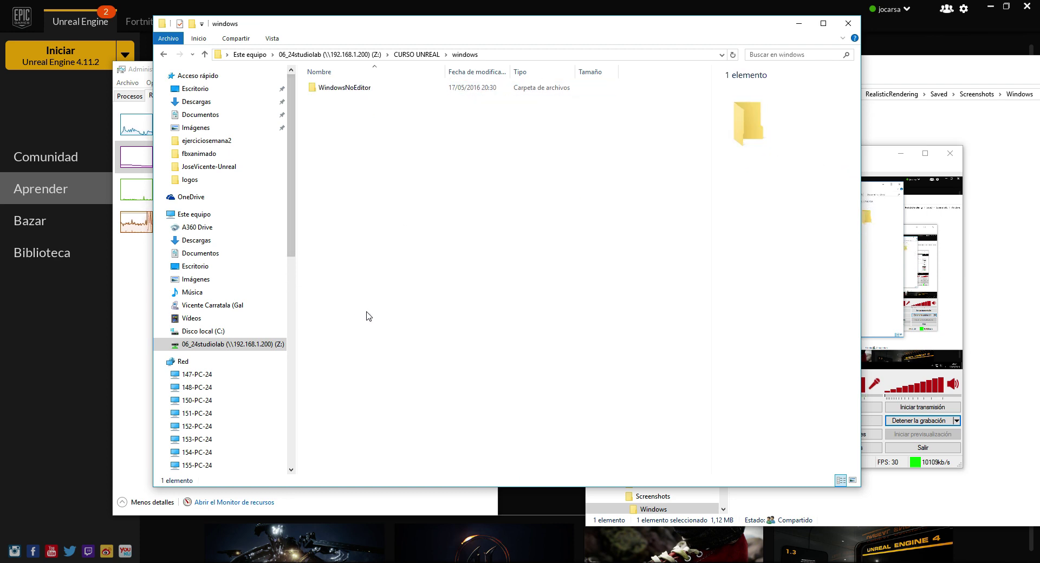
left_click(359, 91)
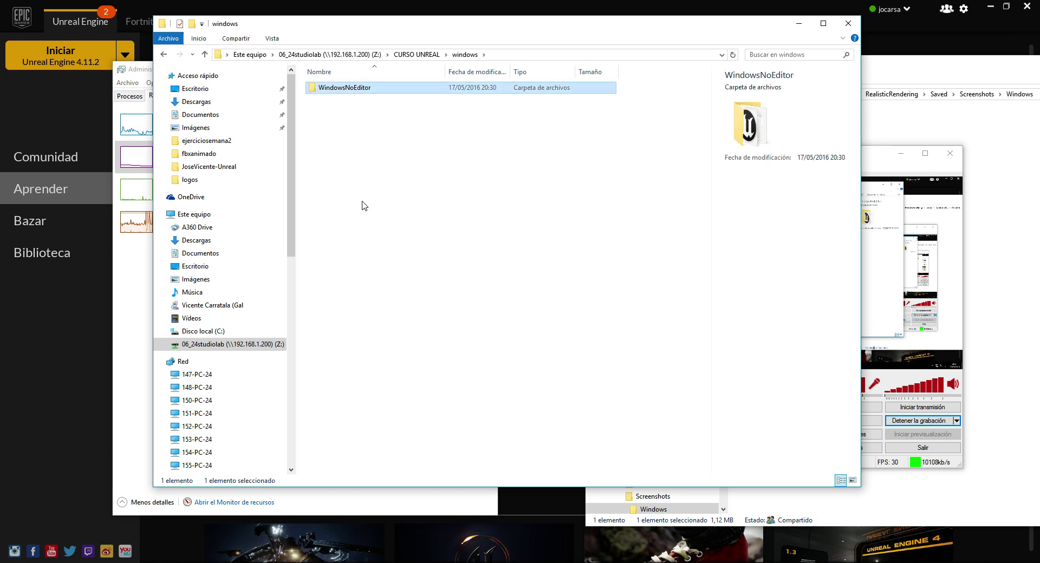
left_click(195, 88)
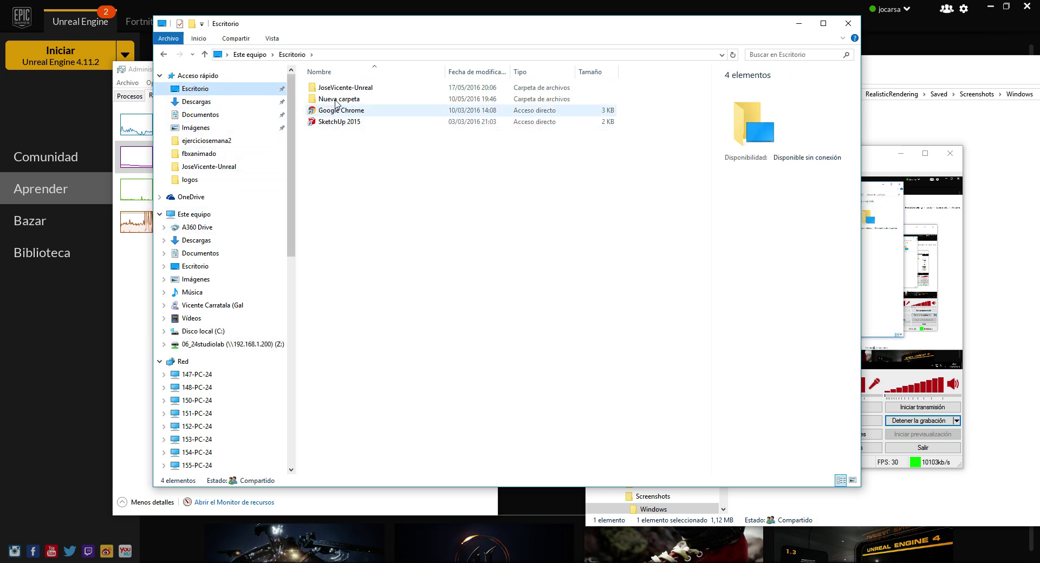
double_click(338, 90)
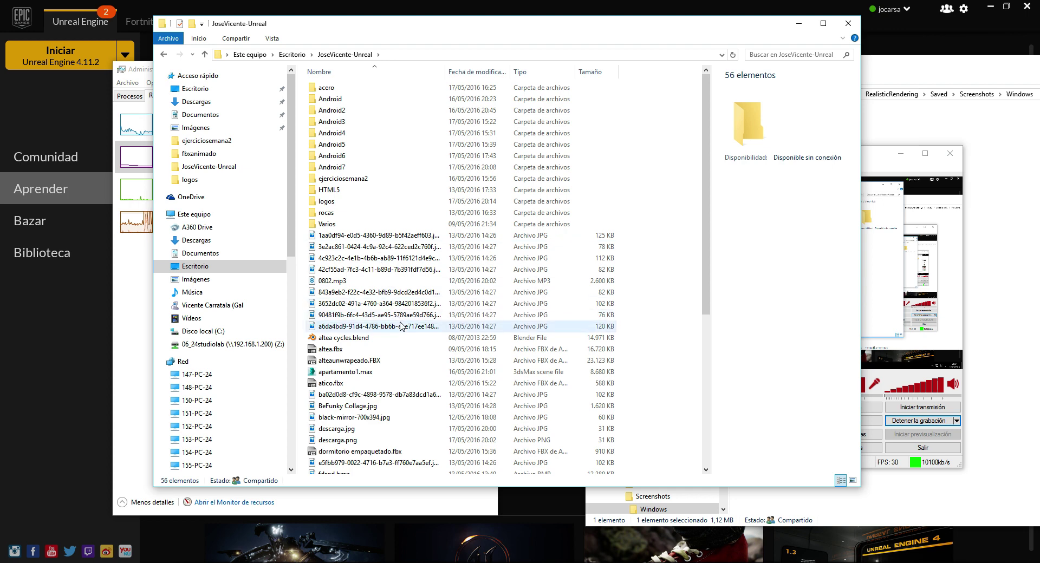
Paste the WindowsNoEditor folder into JoseVicente-Unreal and let the copy finish.
key("ctrl+v")
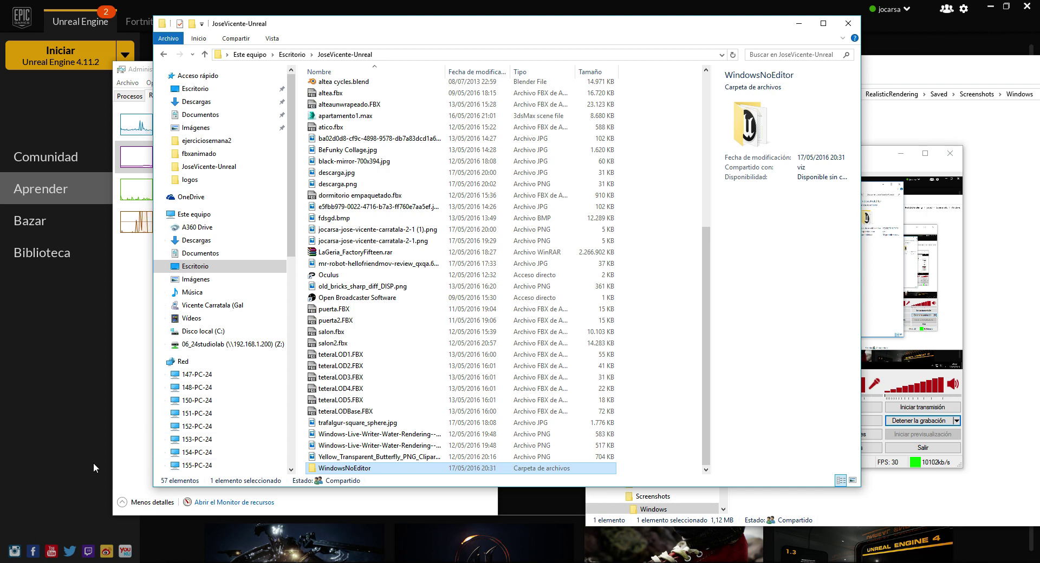
Run niveles.exe from the copied WindowsNoEditor folder, then quit the game with Alt+F4.
double_click(373, 469)
left_click(341, 124)
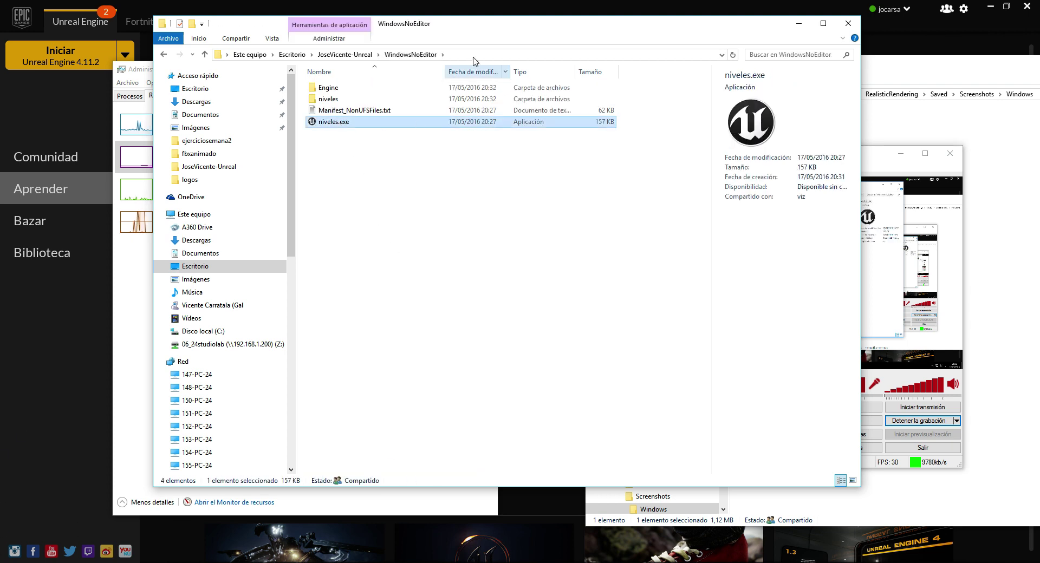
left_click_drag(443, 23, 491, 41)
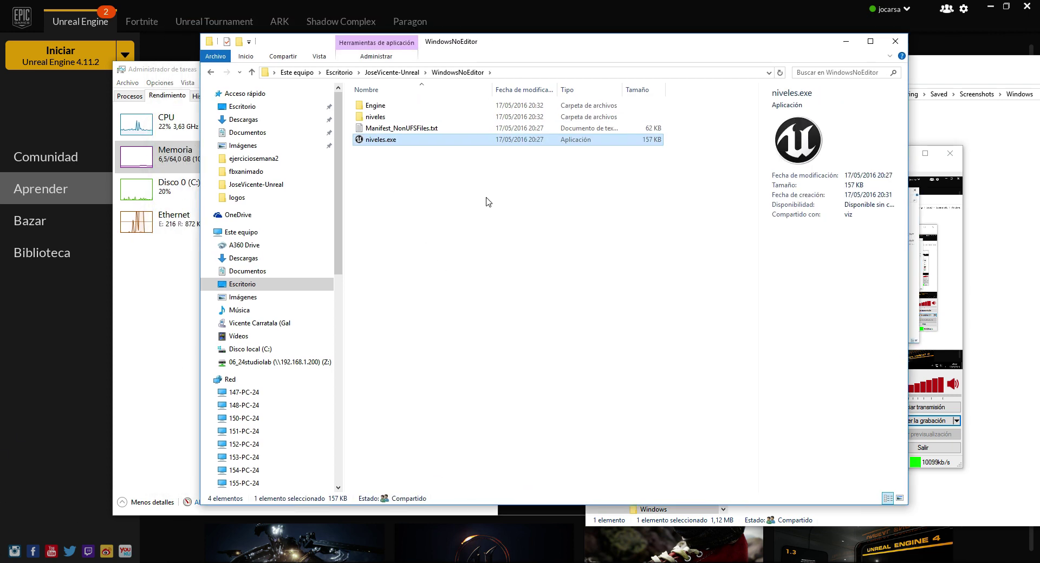
double_click(381, 142)
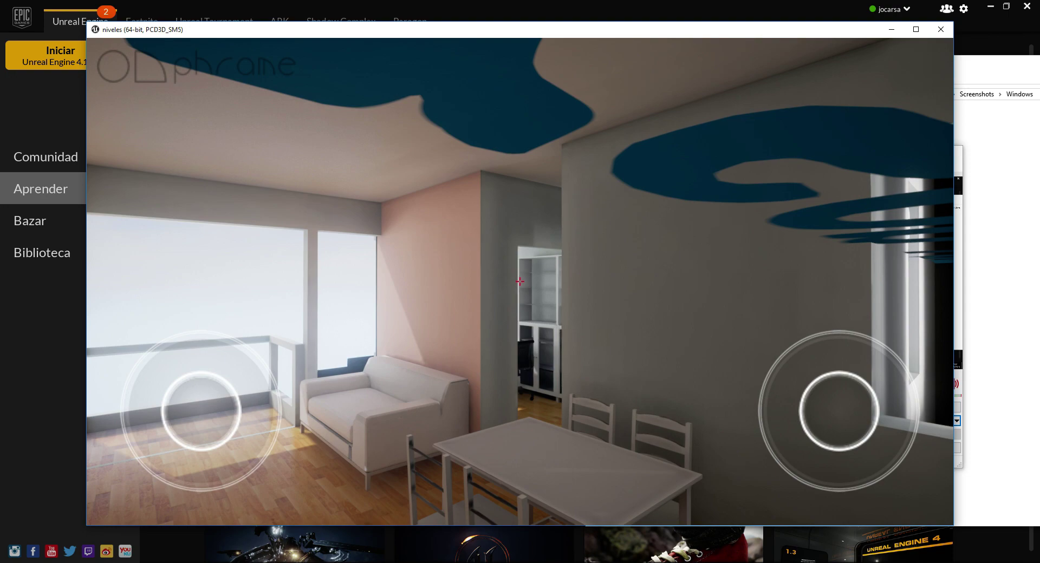
key("alt+F4")
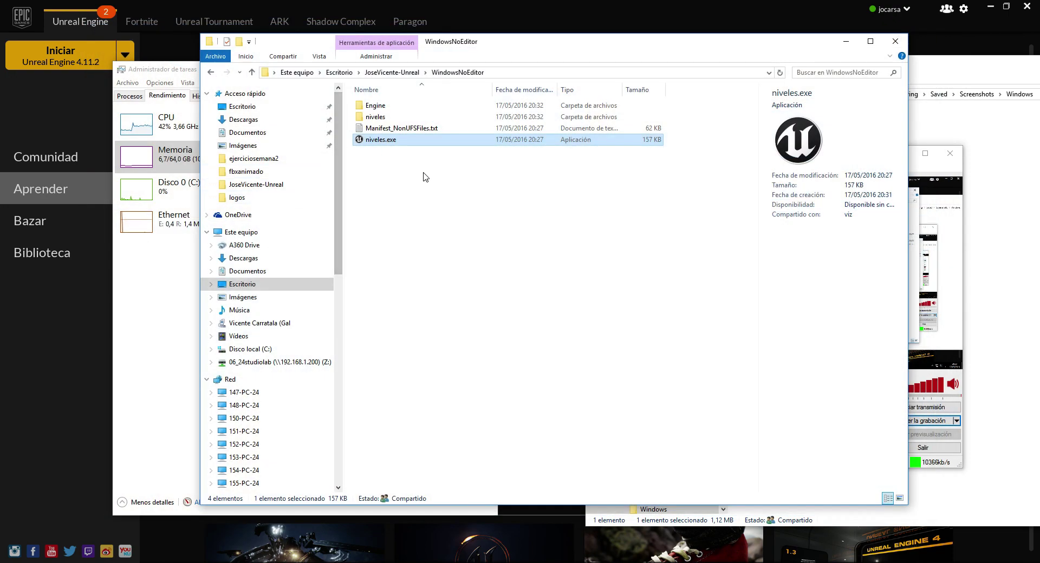
left_click(420, 193)
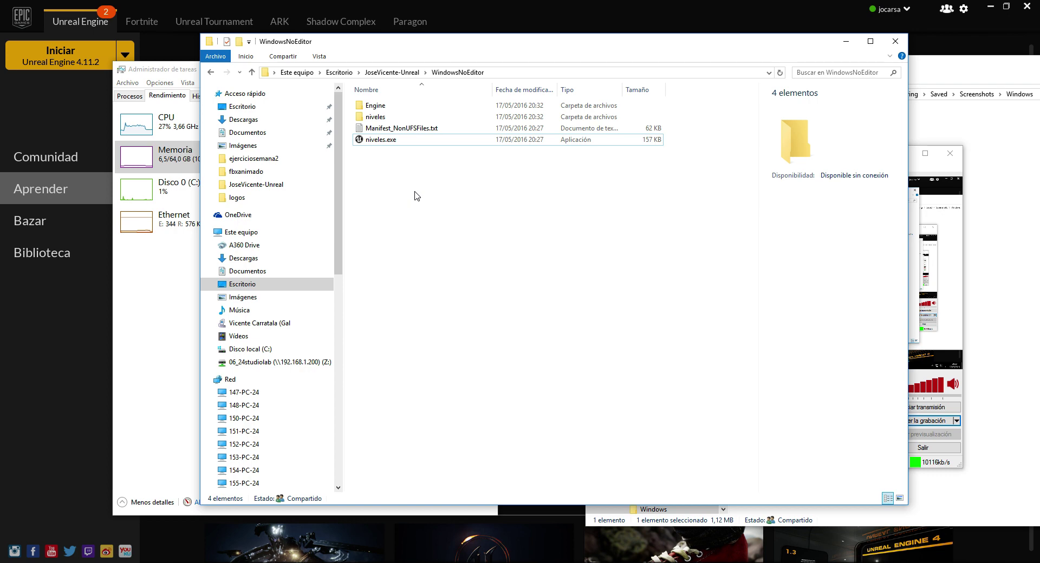
double_click(382, 140)
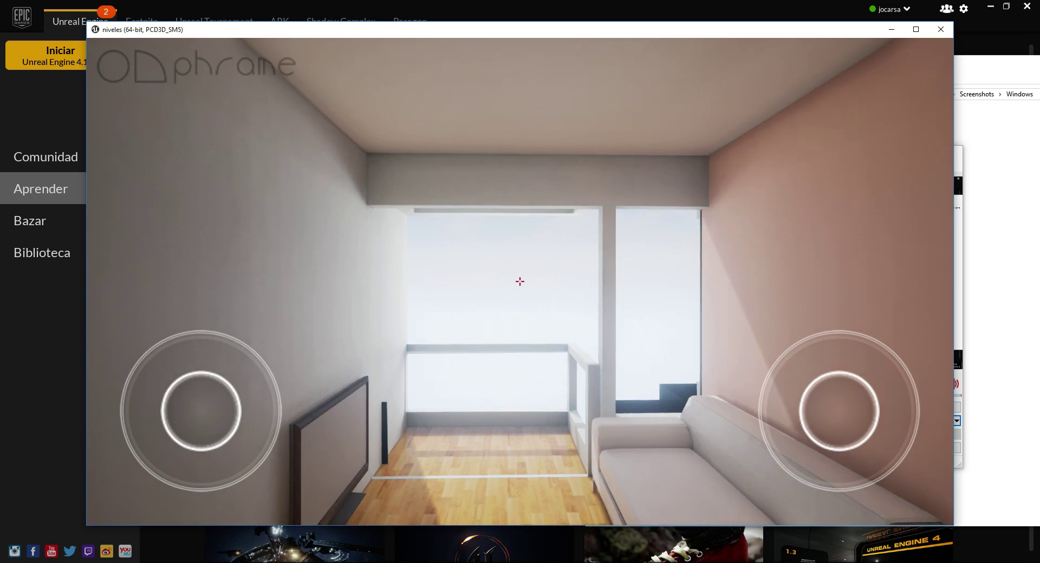
key("Escape")
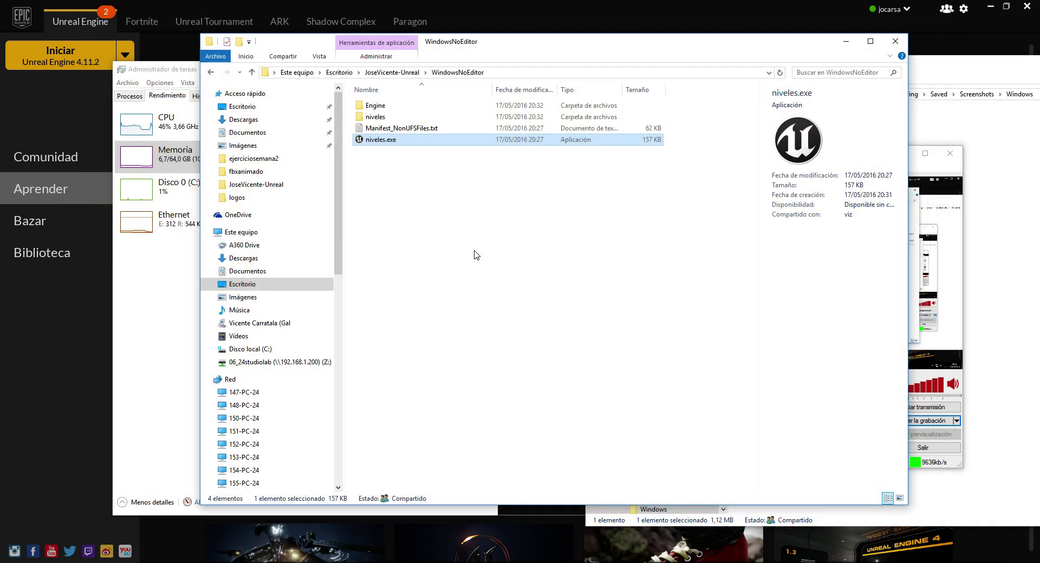
left_click(441, 238)
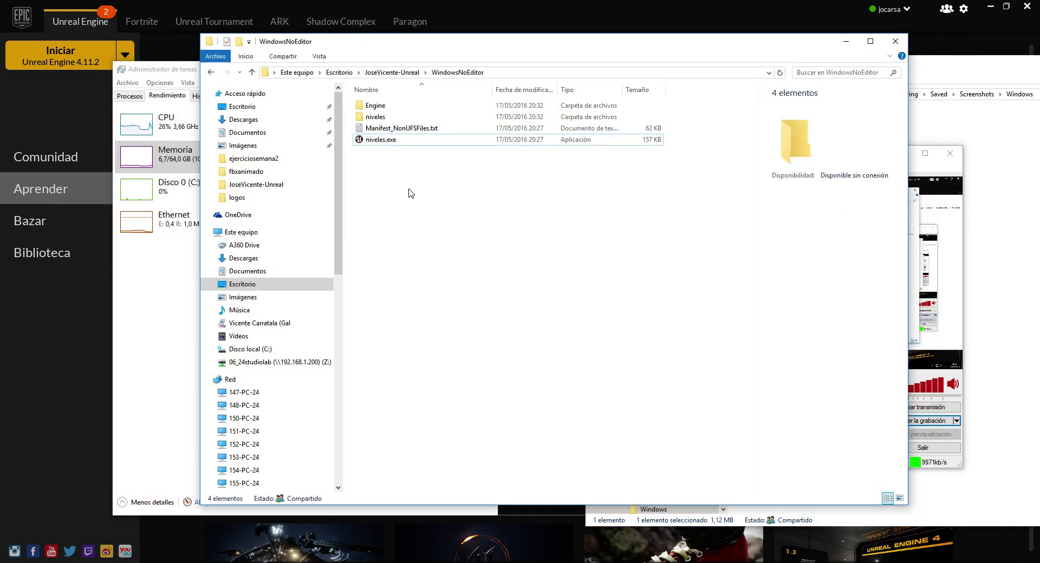
Start a Command Prompt through Win+R and list the user folder with dir.
key("super+r")
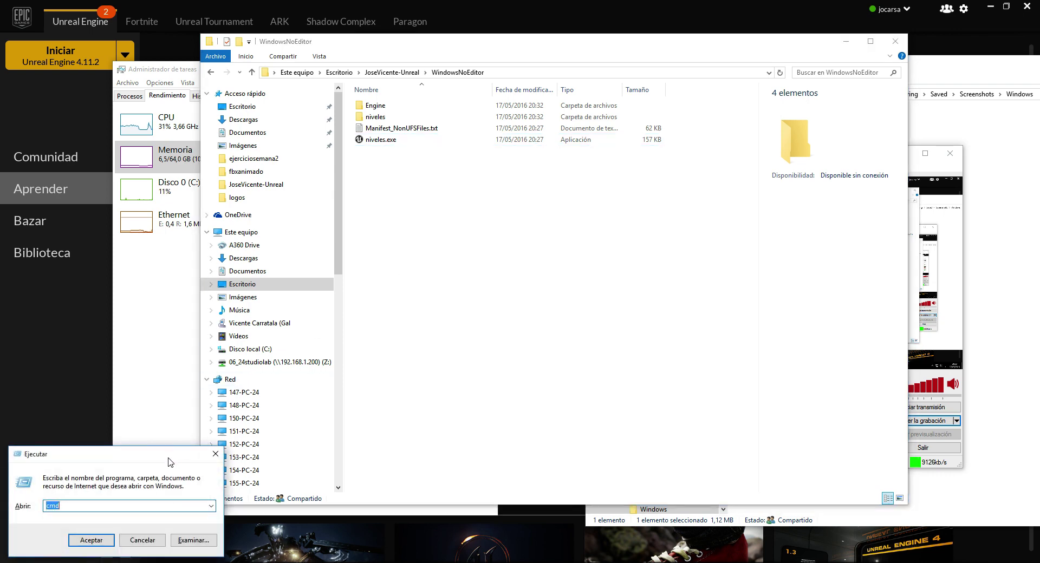
left_click_drag(174, 488, 595, 224)
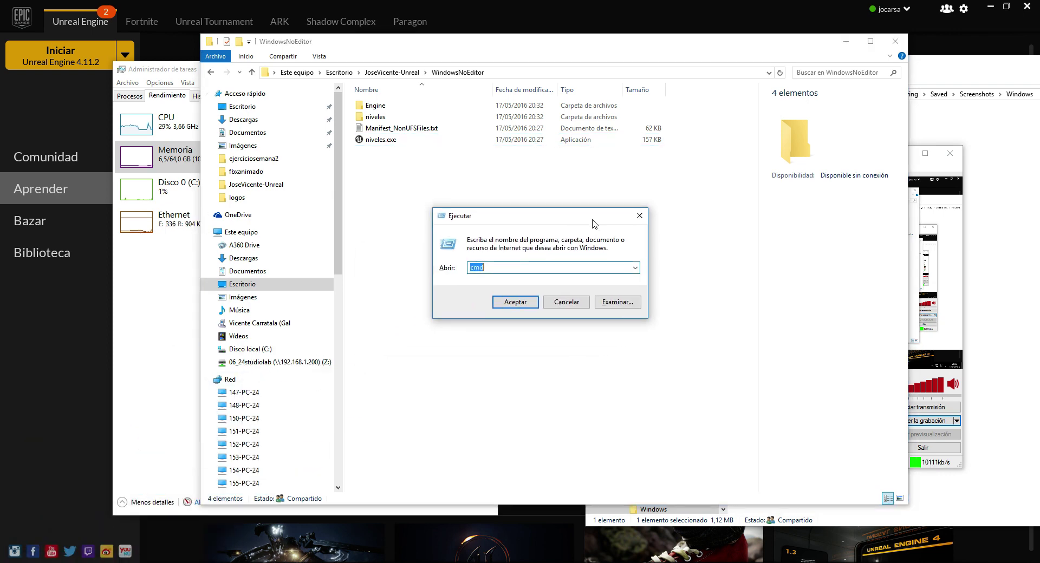
left_click(510, 306)
left_click_drag(411, 141, 599, 241)
left_click(581, 268)
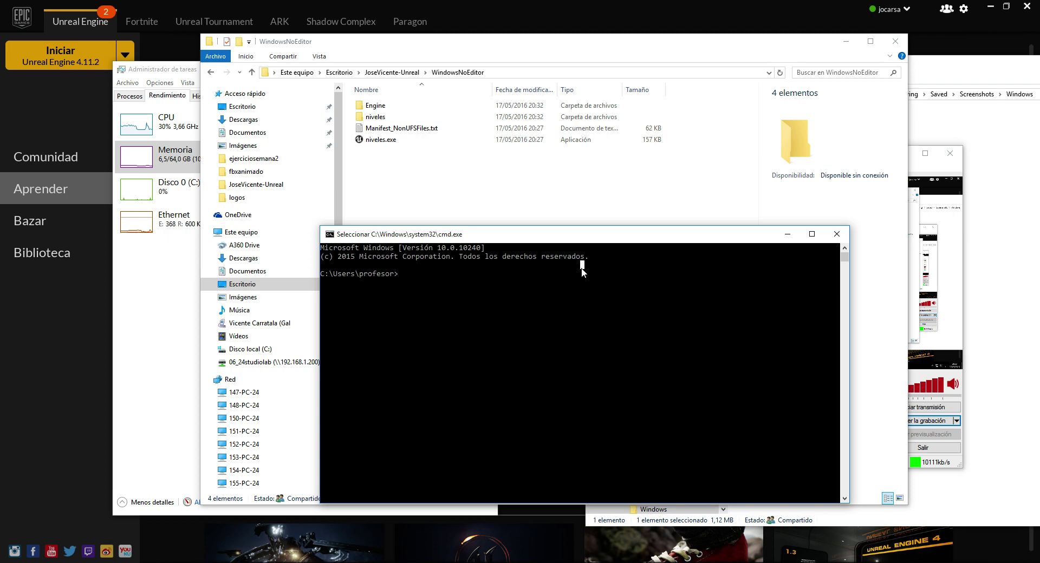
type("dir")
key("Return")
type("cd Des")
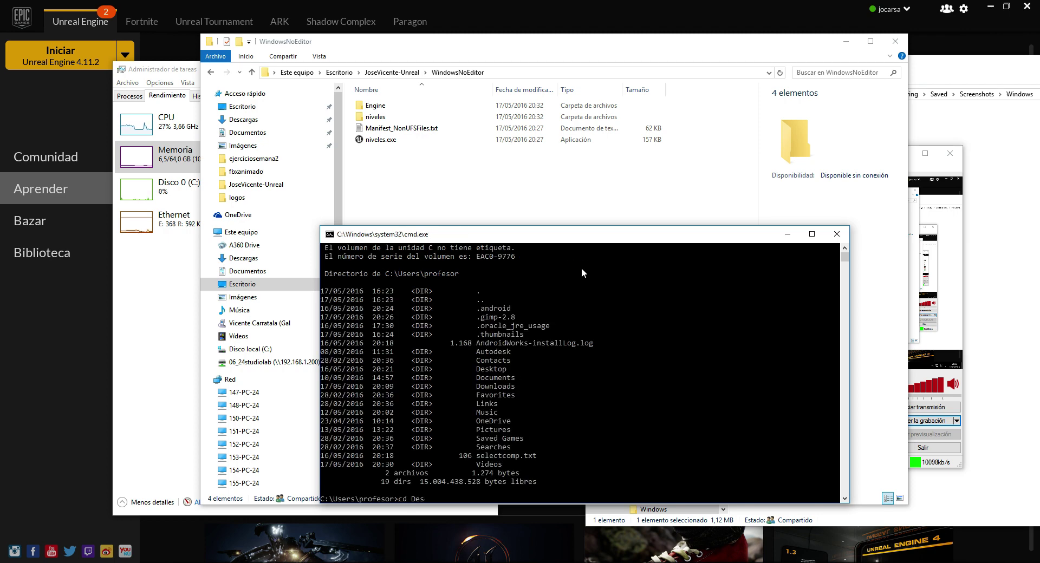
Change into Desktop\JoseVicente-Unreal\WindowsNoEditor and run niveles.exe -emulatestereo.
type("ktop")
key("Return")
type("cd J")
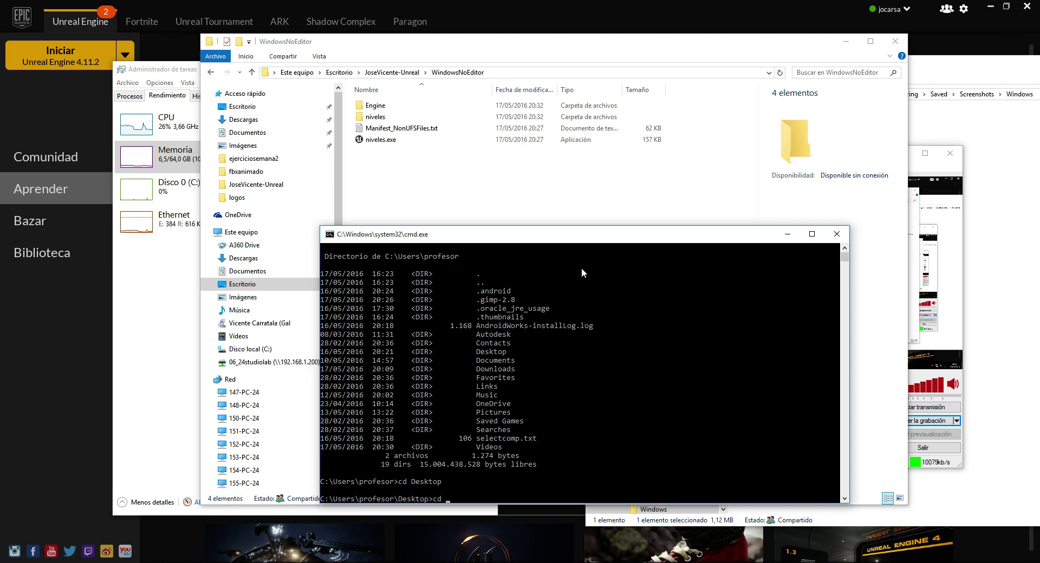
type("oseVicente-Unreal")
key("Return")
type("cd Win")
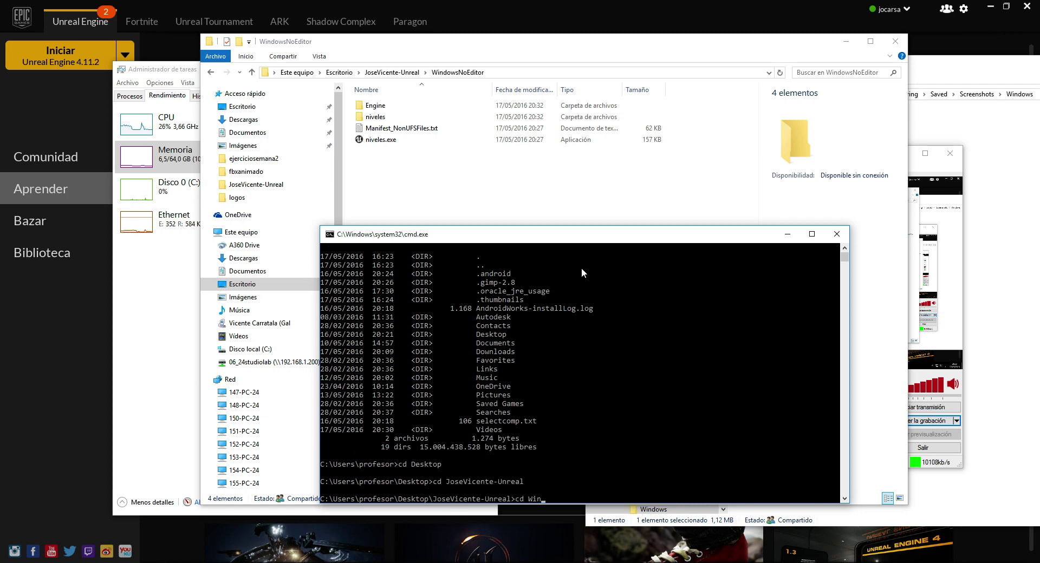
key("Tab")
key("Return")
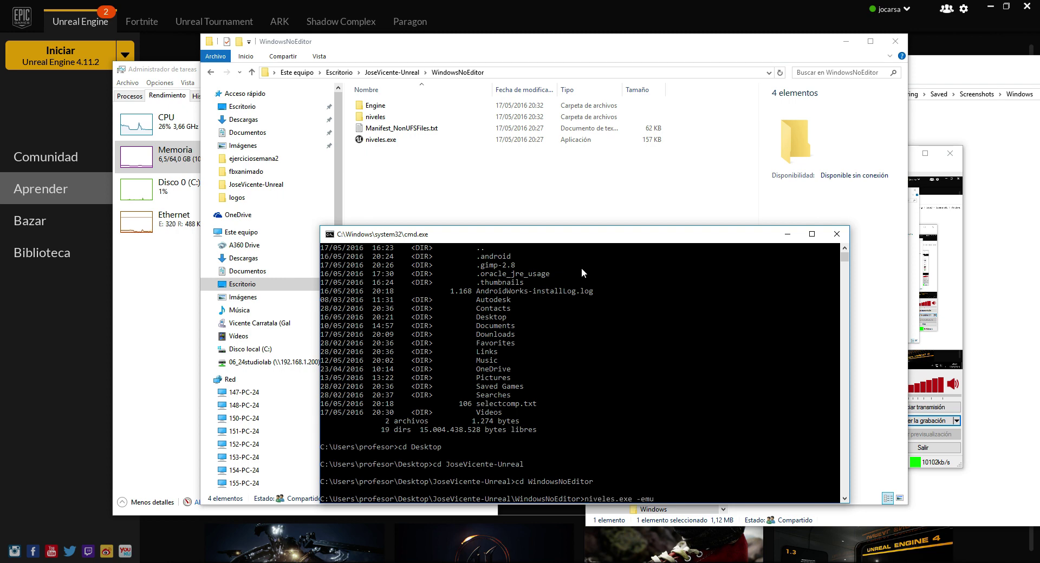
type("o")
key("Return")
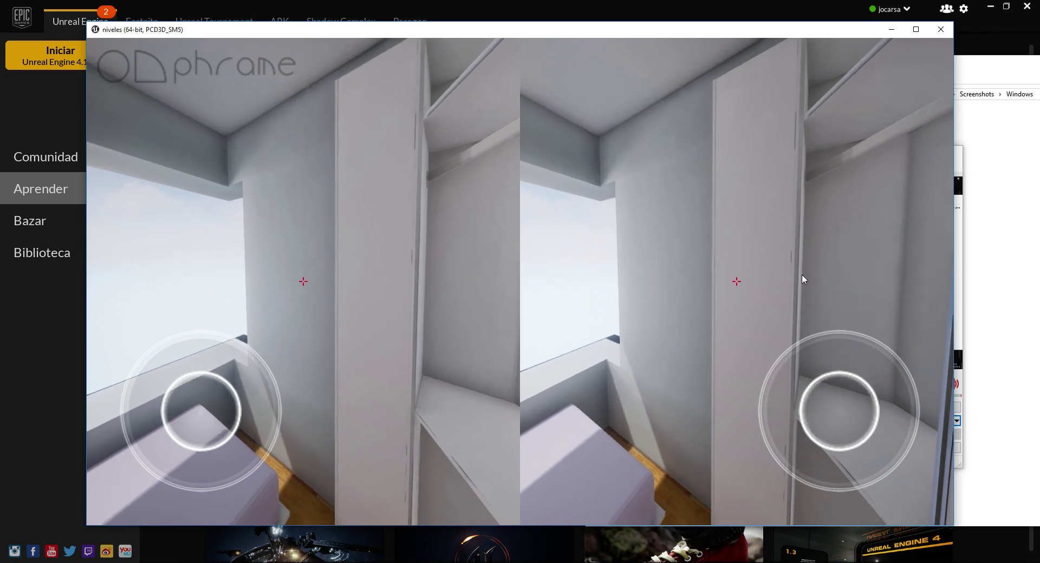
Quit the stereo game with Alt+F4 and drag the console window aside.
key("alt+F4")
left_click_drag(549, 234, 649, 199)
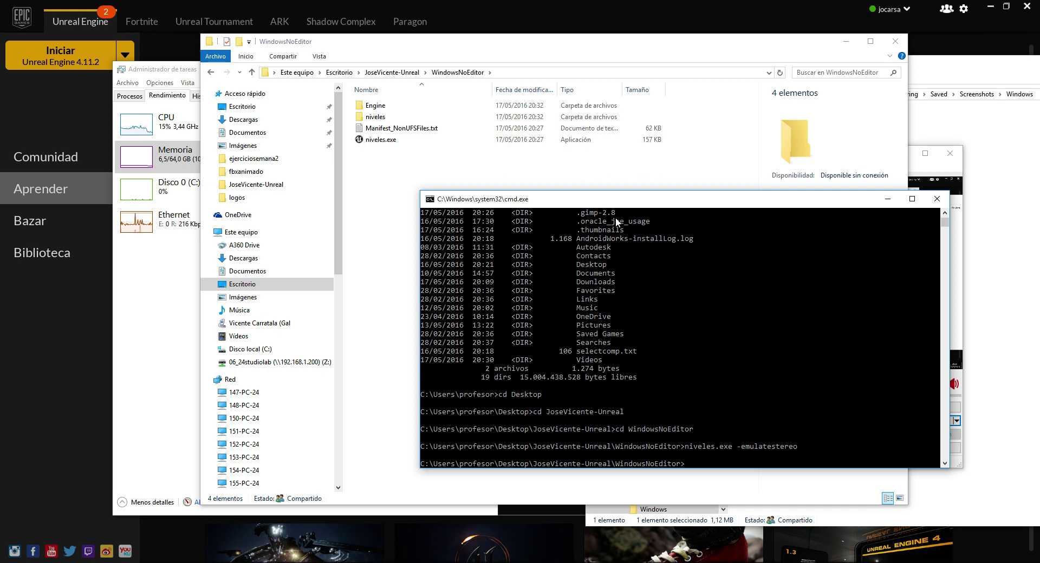
left_click_drag(615, 205, 698, 265)
Create a new text document renamed ejecutame.bat, accept the extension change, and edit it in Notepad.
right_click(393, 166)
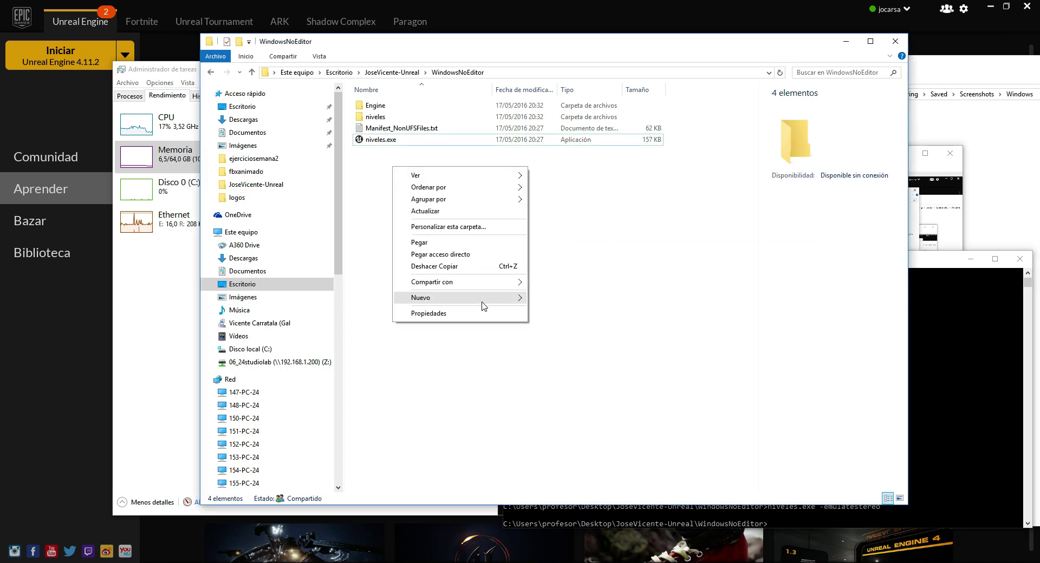
mouse_move(484, 298)
left_click(593, 425)
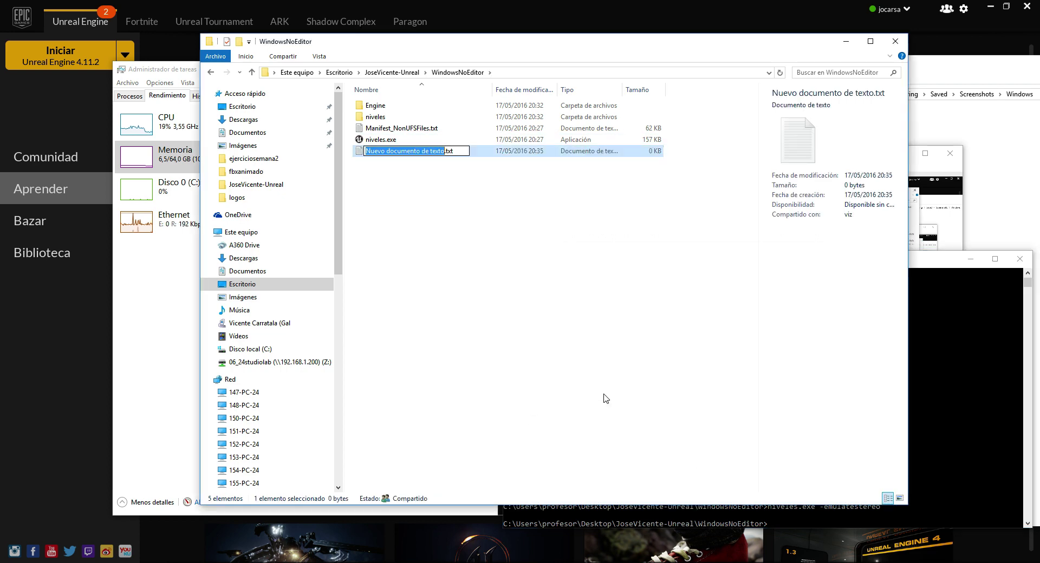
key("BackSpace")
key("Delete")
key("Delete")
key("Delete")
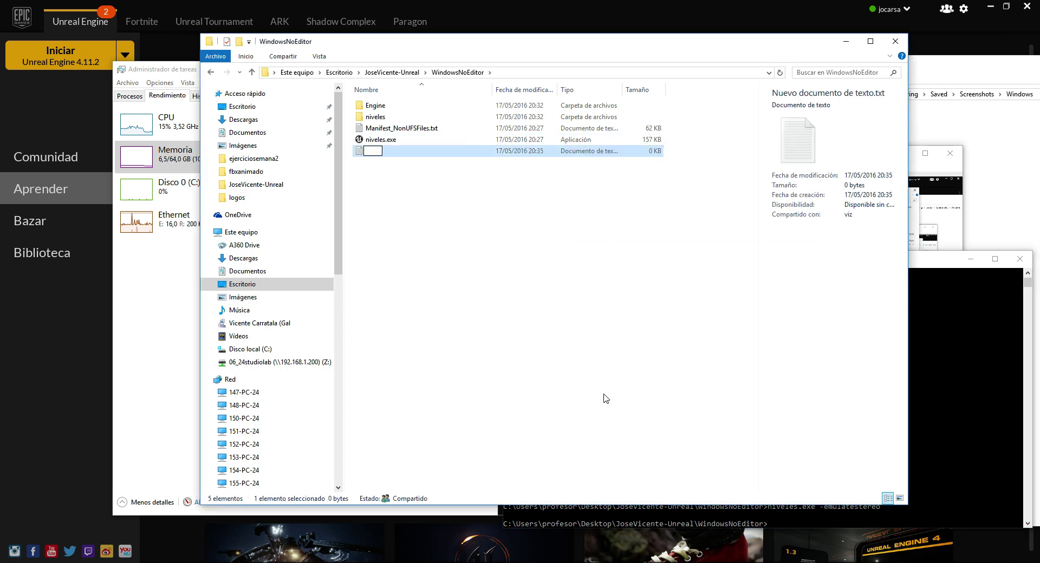
type("ejecutame.")
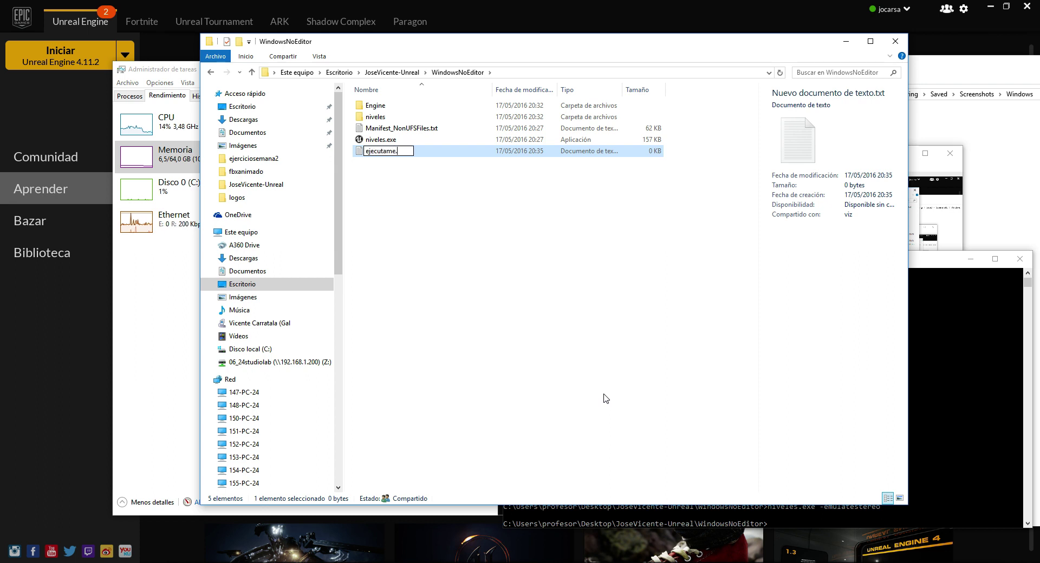
type("bat")
key("Return")
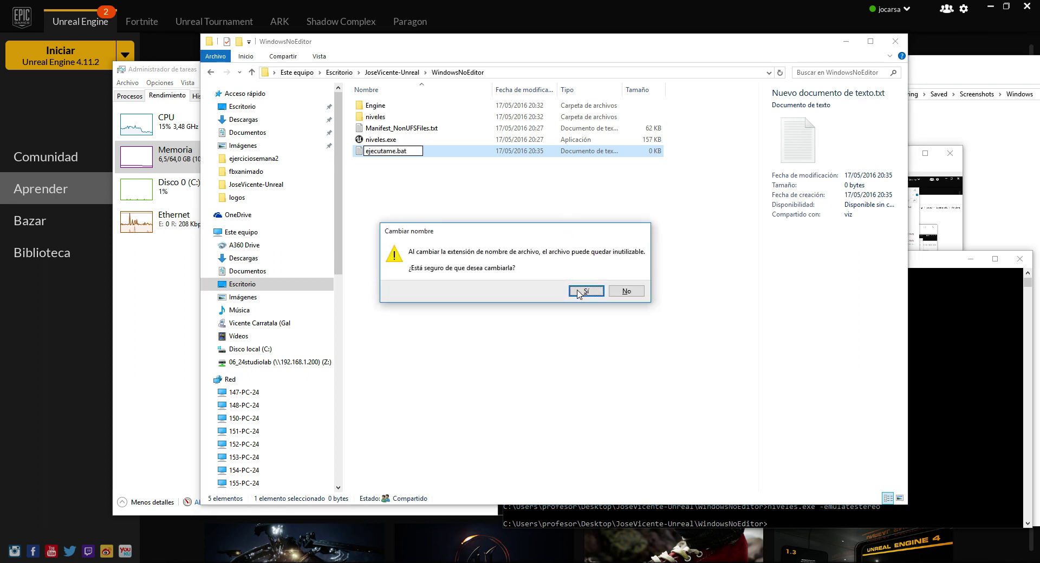
left_click(571, 291)
right_click(391, 130)
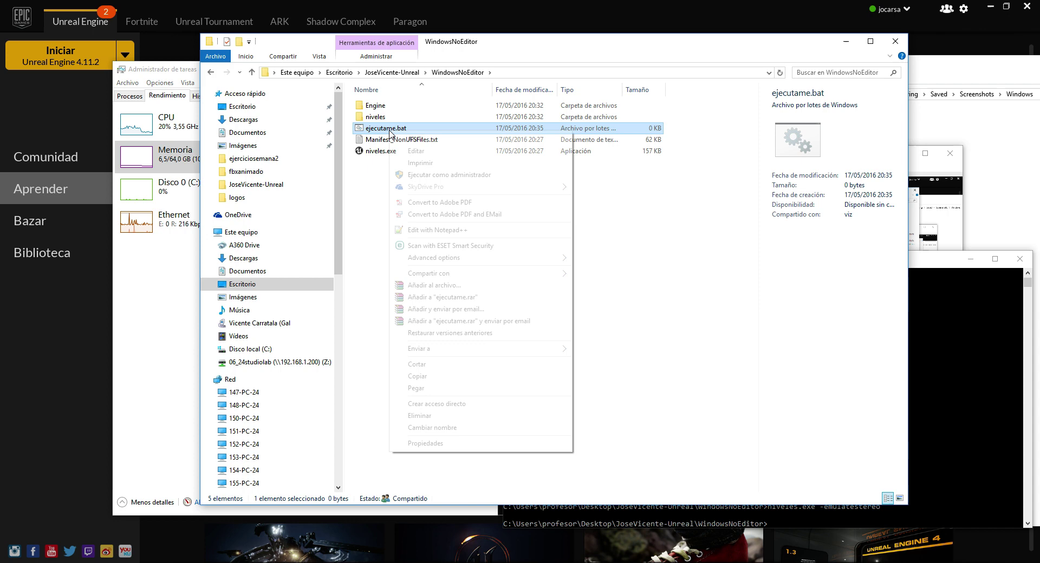
left_click(428, 151)
Write 'niveles.exe -emulatestereo' in ejecutame.bat, save it and close Notepad.
left_click_drag(440, 44, 692, 225)
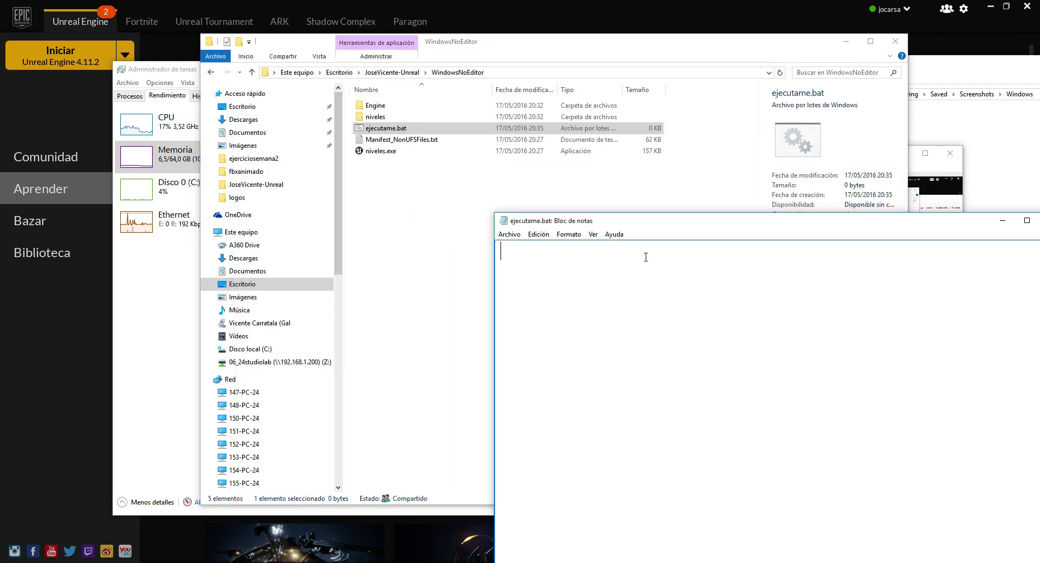
type("niveles.exe ")
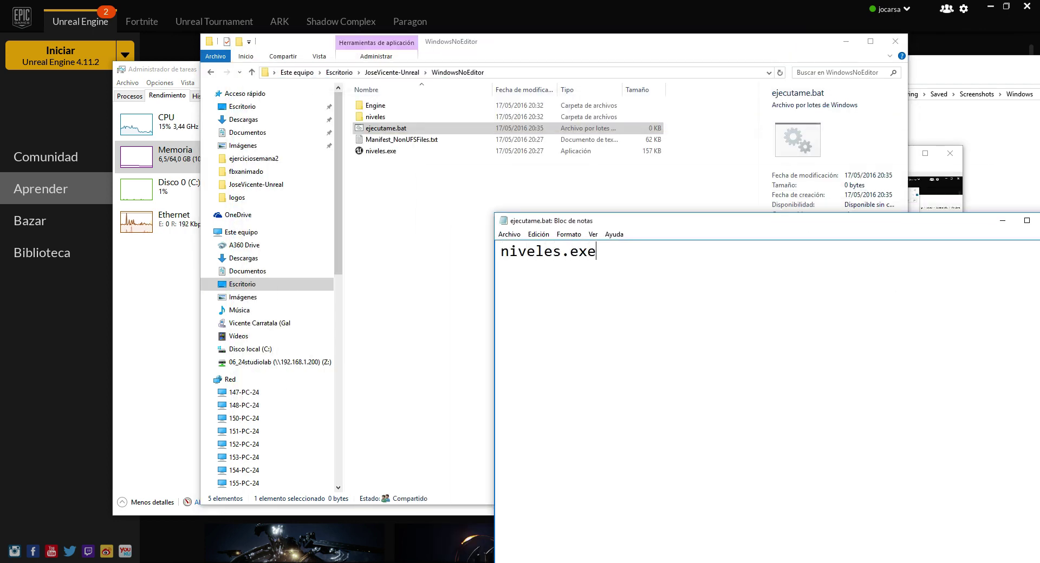
type("-emulate")
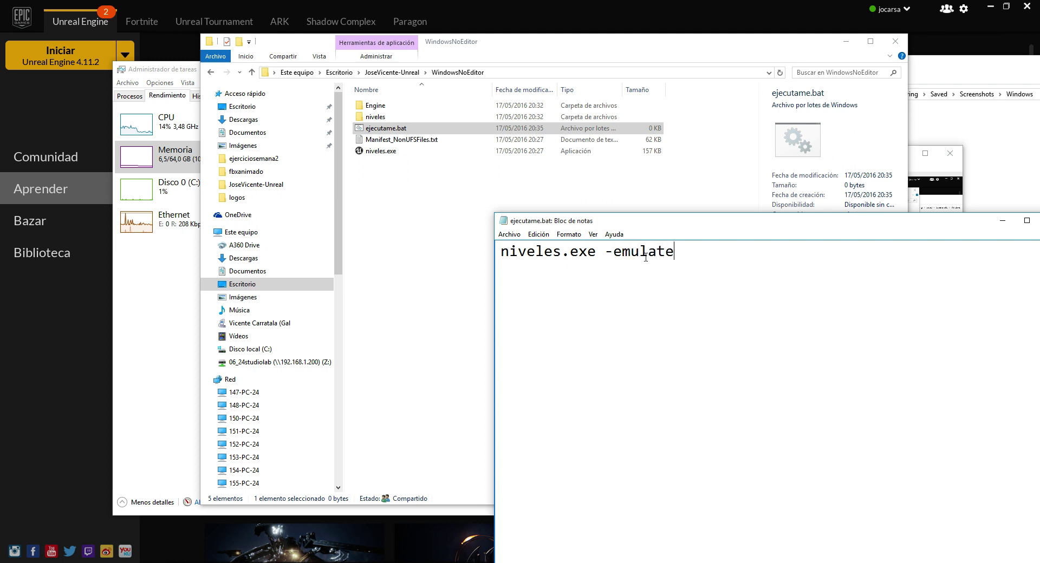
type("stereo")
left_click(521, 235)
left_click(524, 270)
left_click_drag(920, 221, 607, 184)
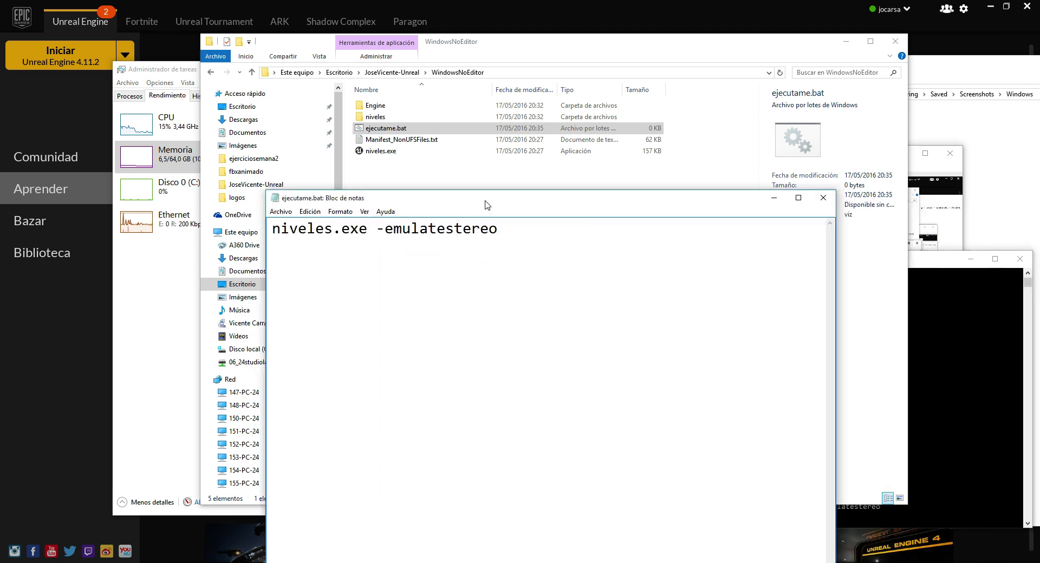
left_click(736, 185)
Bring the console forward and select ejecutame.bat in WindowsNoEditor.
left_click(921, 304)
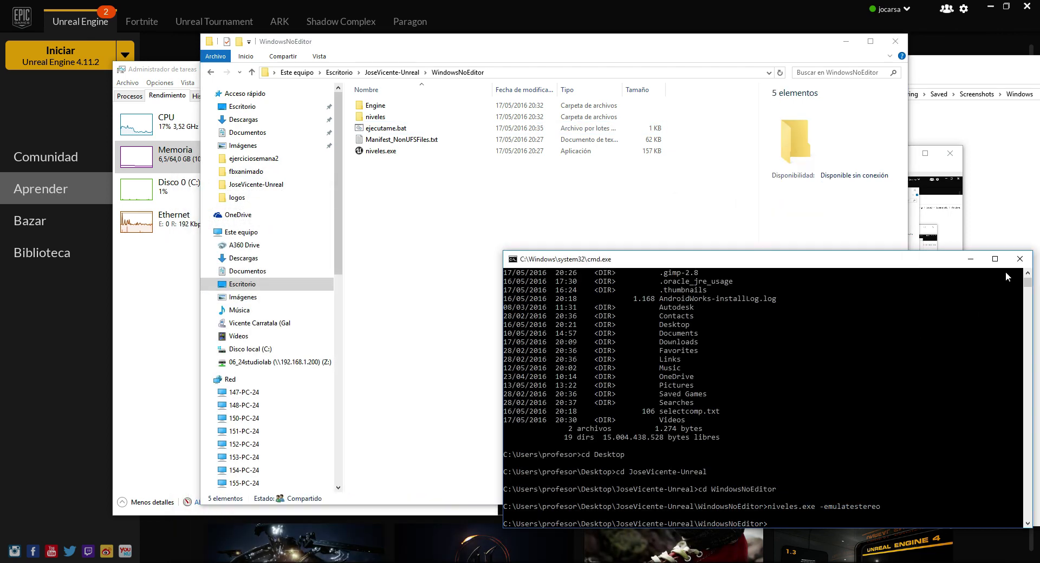
left_click(370, 152)
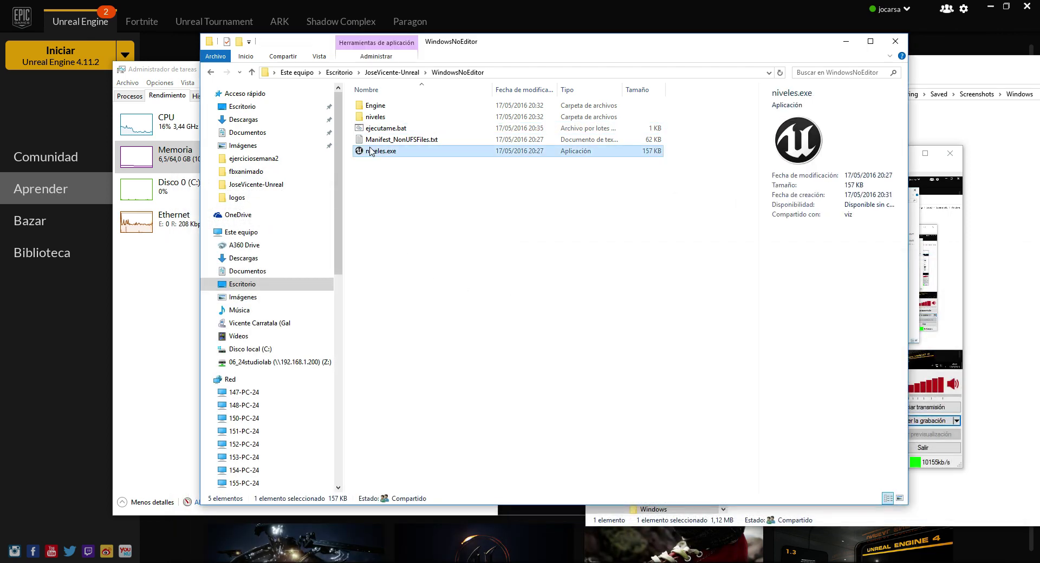
left_click(412, 234)
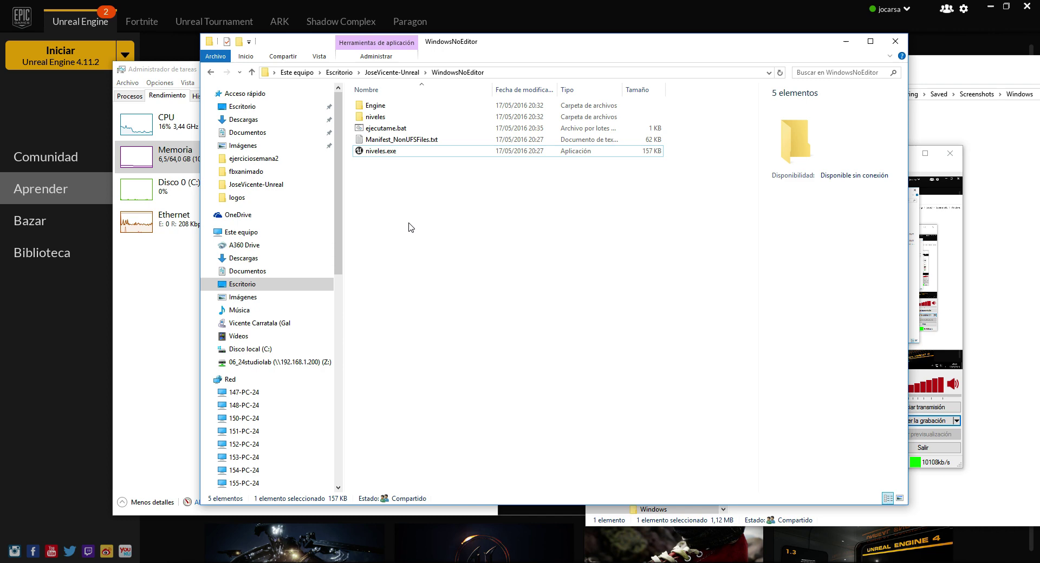
double_click(385, 129)
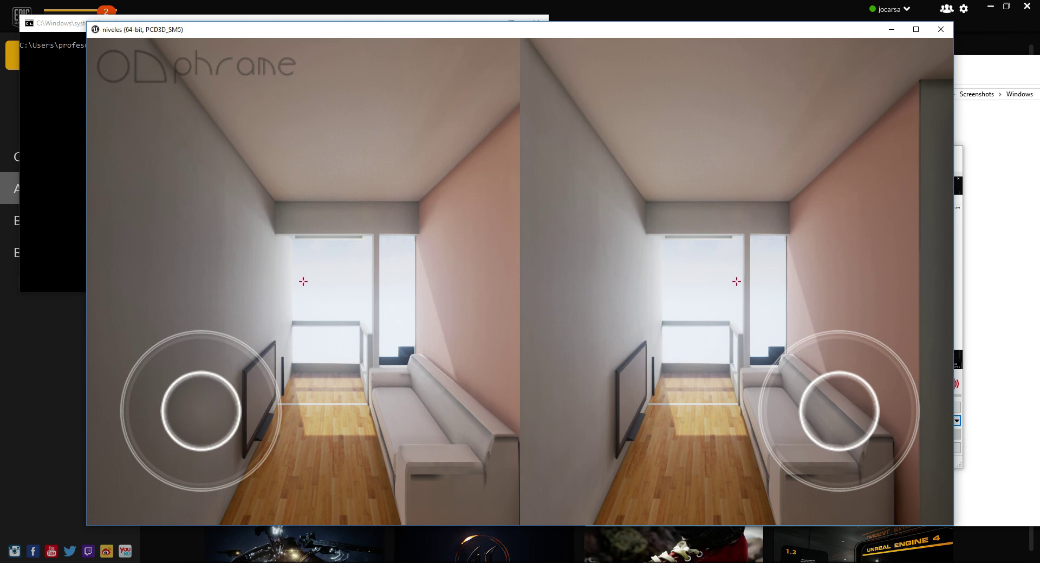
left_click(303, 282)
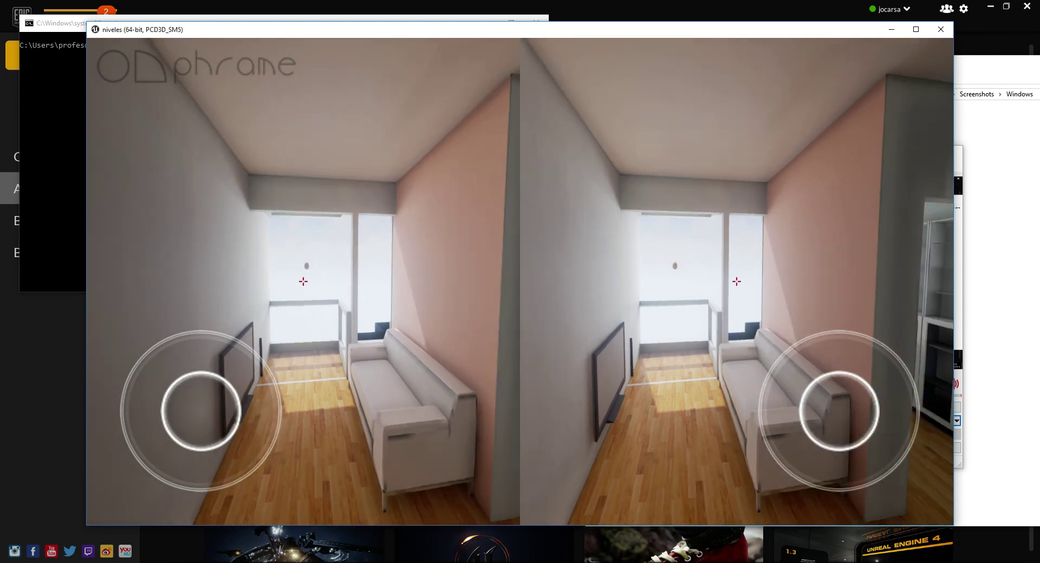
key("Escape")
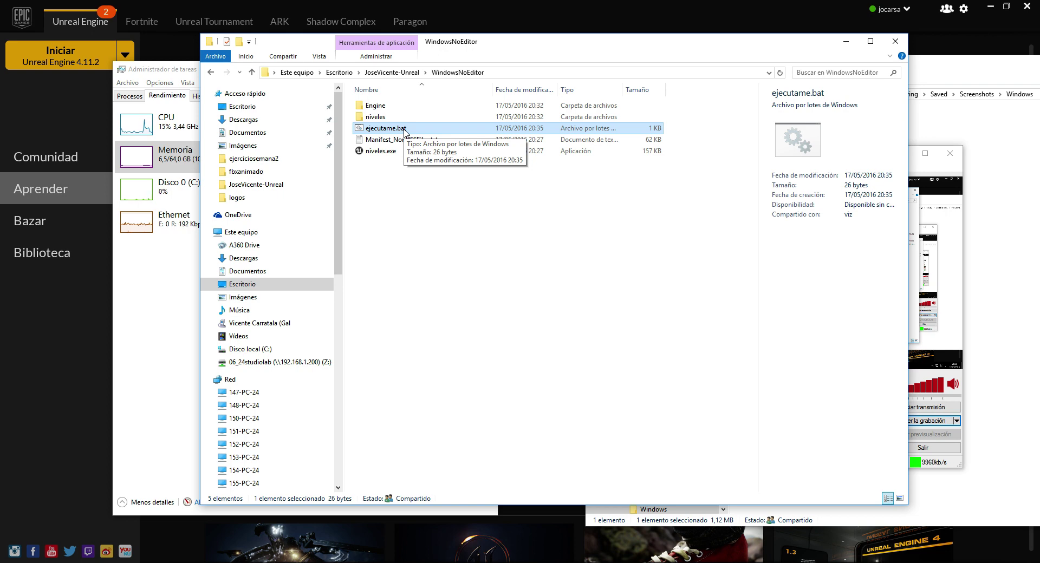
left_click(522, 328)
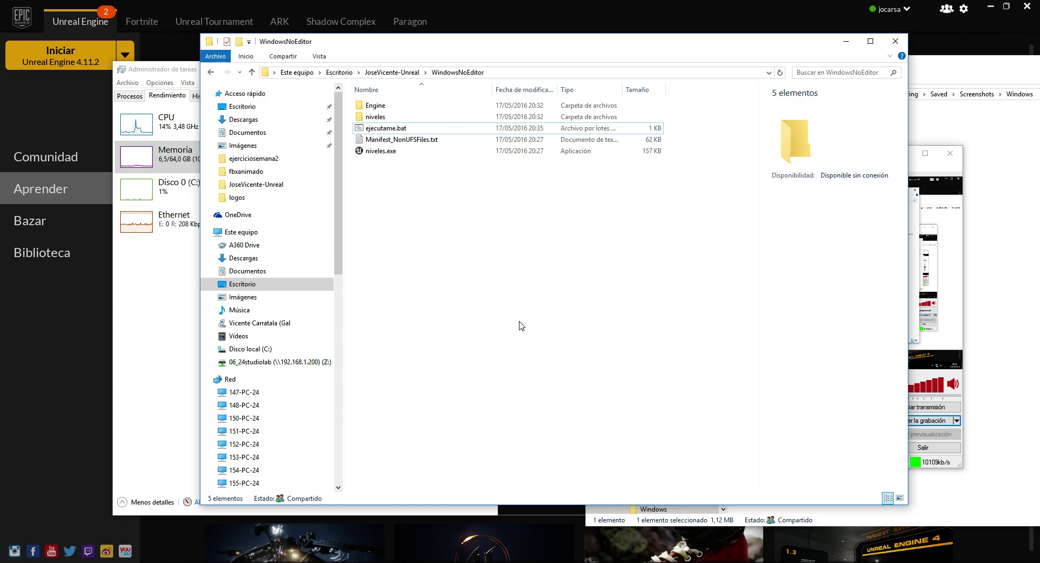
Reopen ejecutame.bat in Notepad and replace emulatestereo with 'viewmode wireframe'.
right_click(385, 128)
left_click(404, 145)
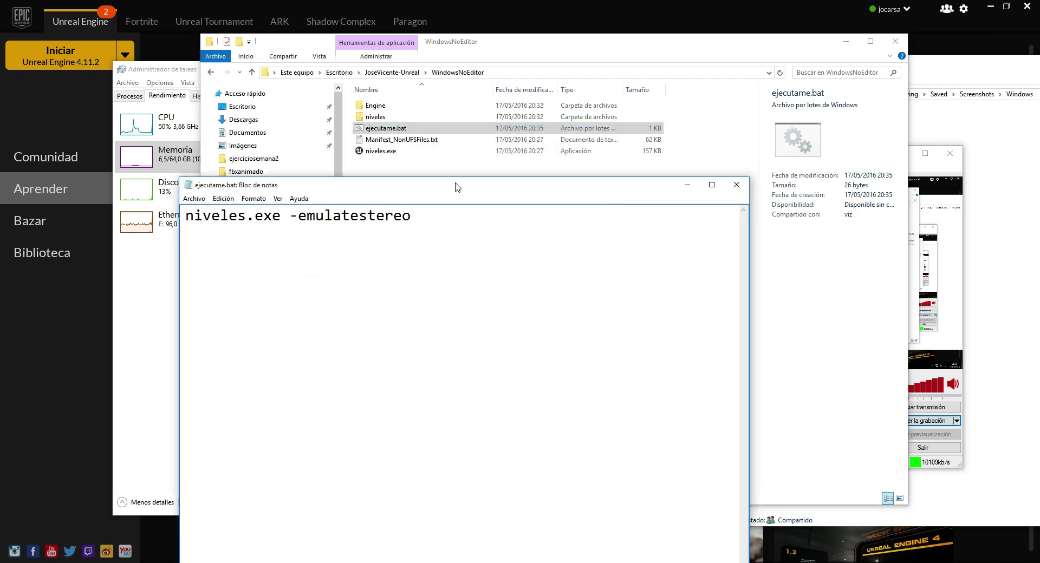
left_click_drag(459, 184, 684, 188)
left_click_drag(637, 219, 513, 219)
left_click_drag(636, 219, 521, 218)
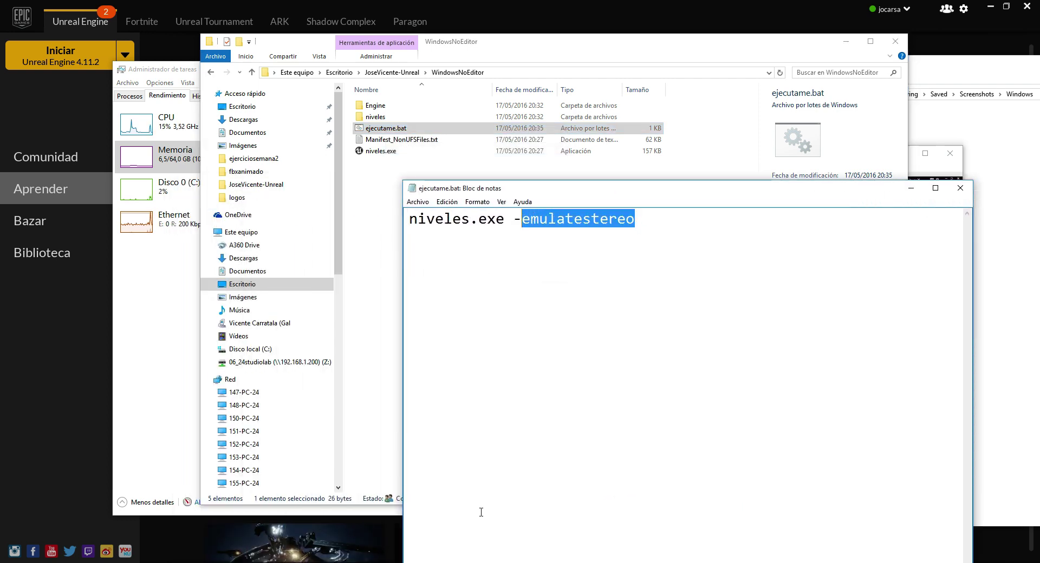
type("viewmode ")
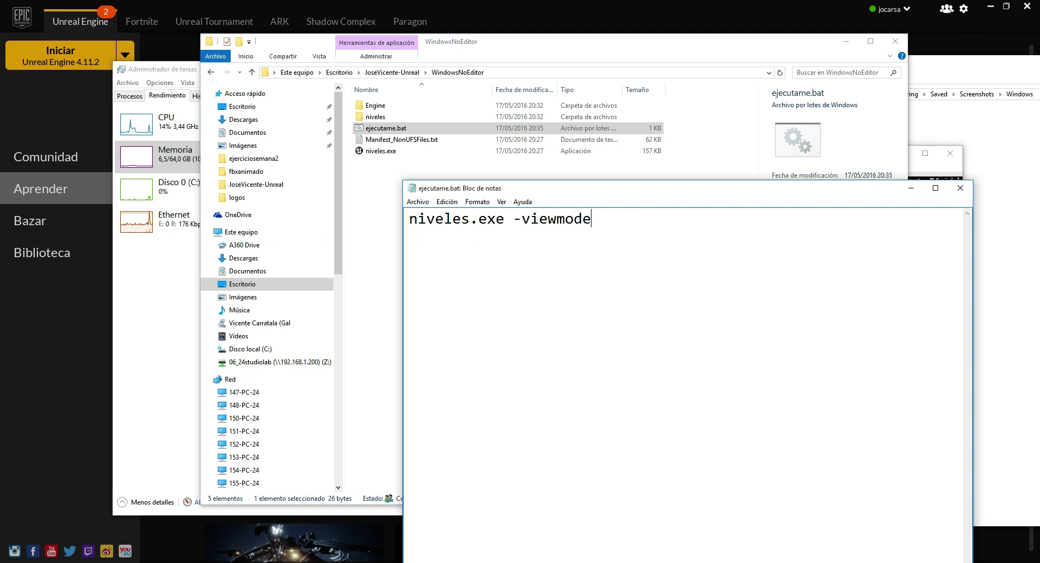
type("wireframe")
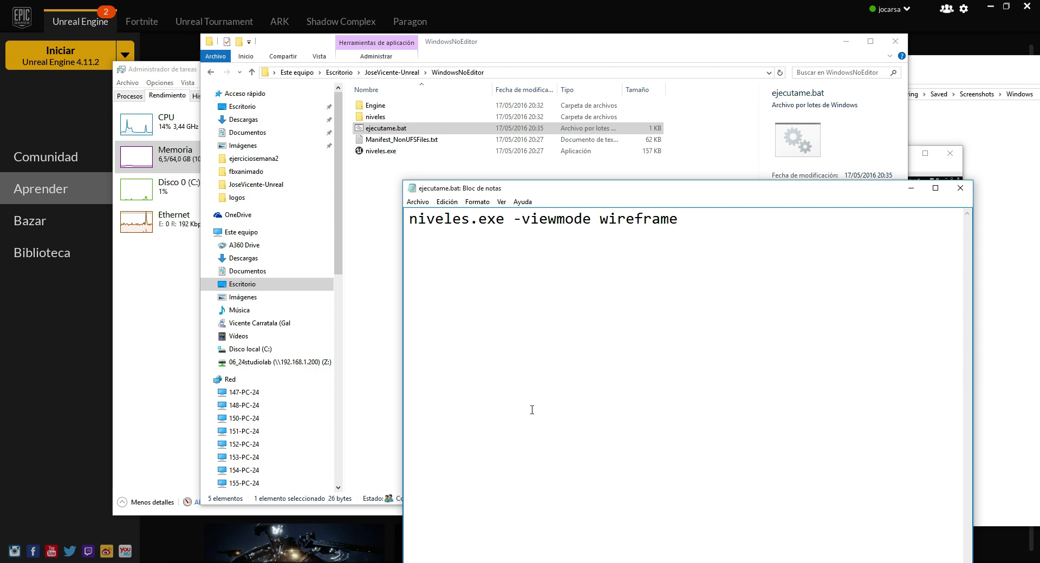
key("alt+Tab")
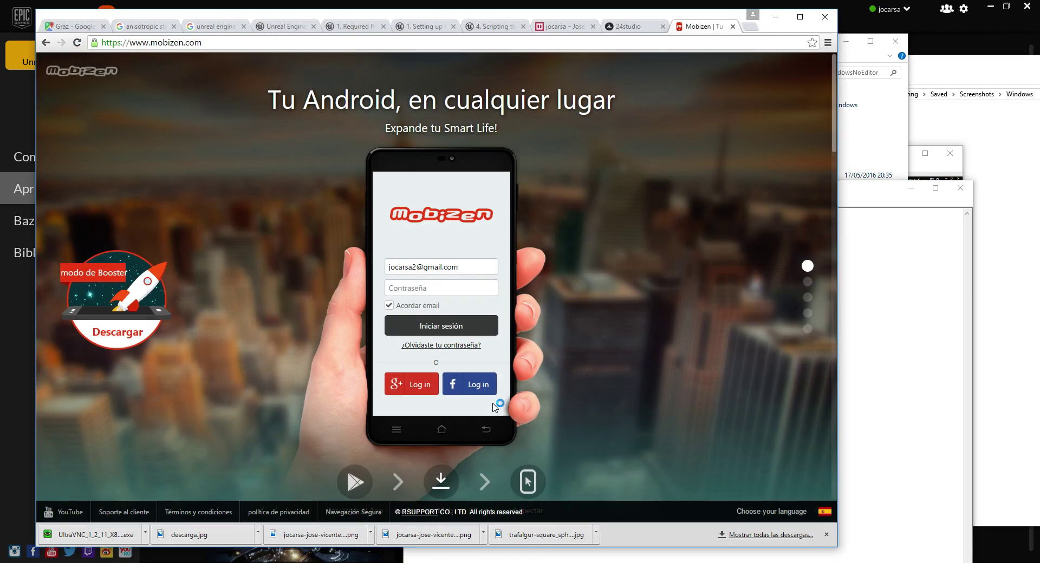
Search Google for 'unreal engine 4 view modes' and open the View Modes documentation.
key("ctrl+t")
type("unreal engine ")
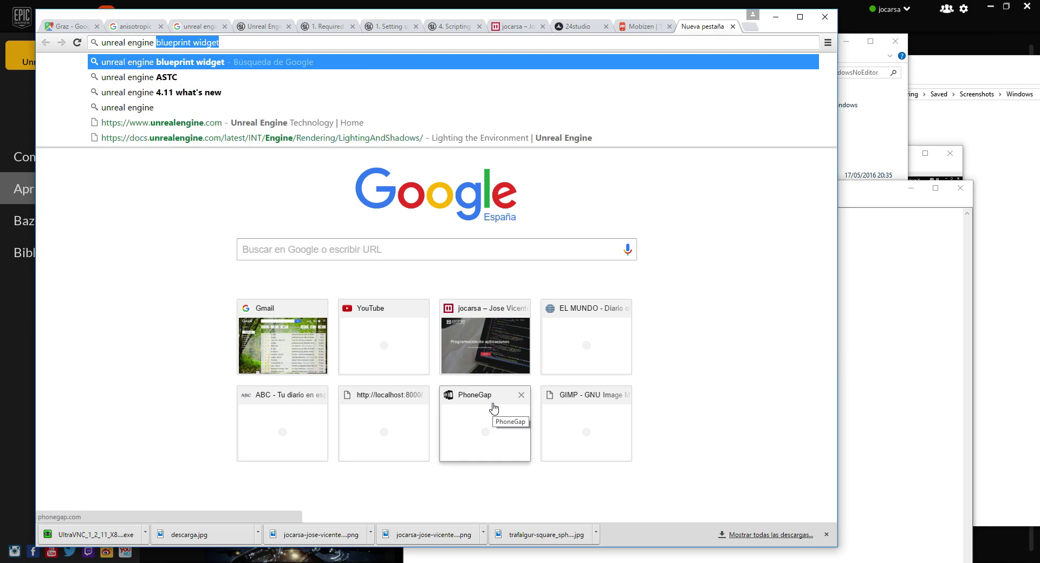
type("4 view modes")
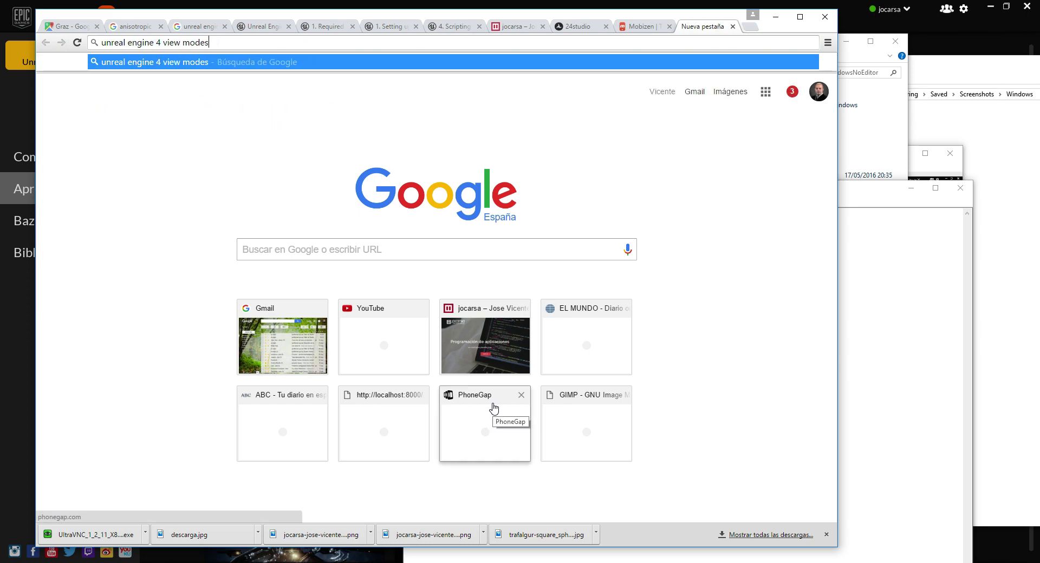
key("Return")
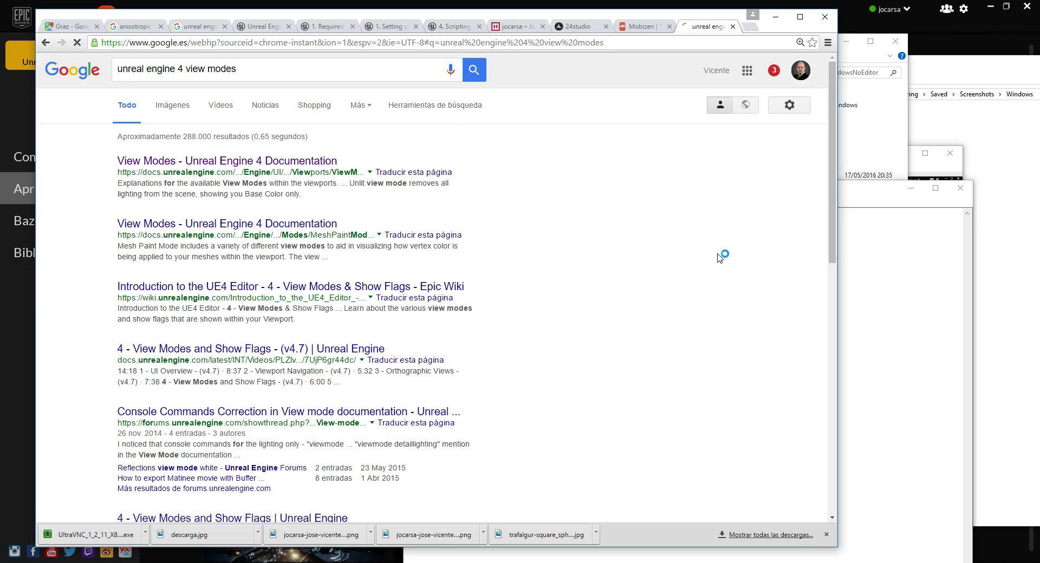
key("Down")
key("Return")
Scroll to the Wireframe section and select its 'viewmode wireframe' console command.
scroll(503, 339, "down", 3)
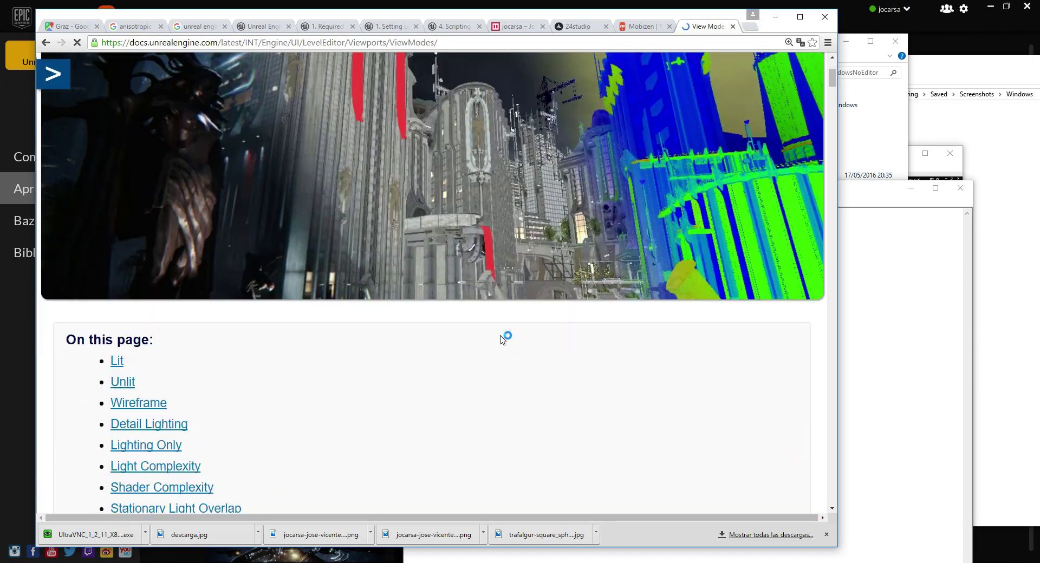
scroll(503, 338, "down", 6)
scroll(503, 339, "down", 5)
scroll(502, 339, "down", 6)
scroll(503, 339, "down", 8)
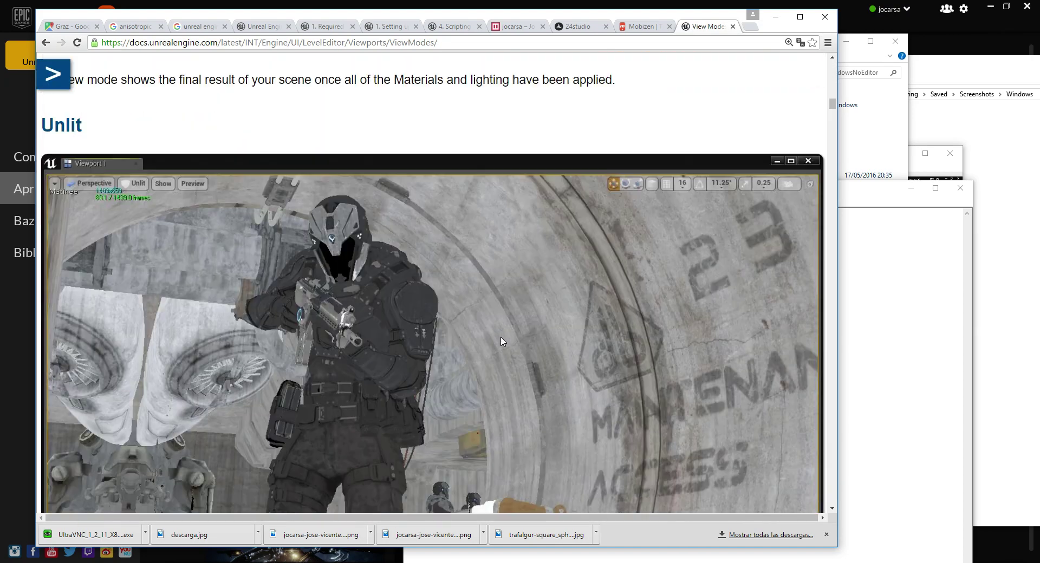
scroll(502, 341, "down", 10)
scroll(502, 337, "down", 6)
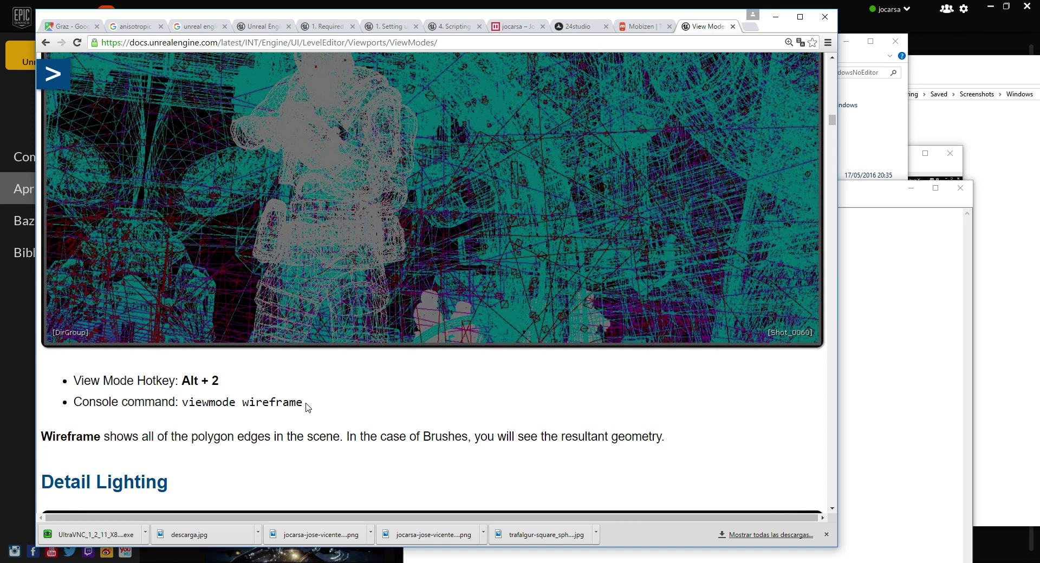
left_click_drag(304, 404, 182, 402)
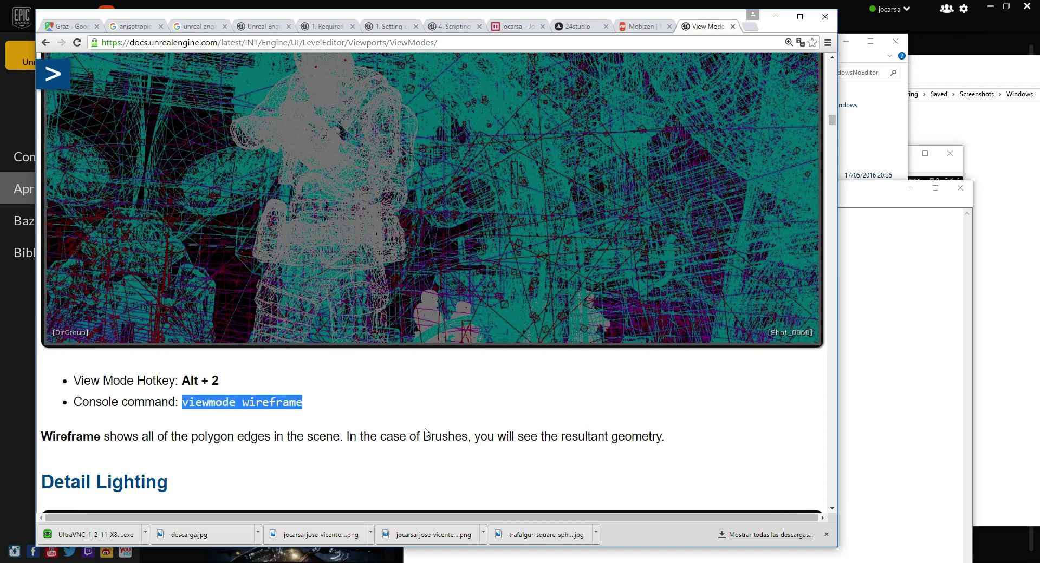
left_click(912, 371)
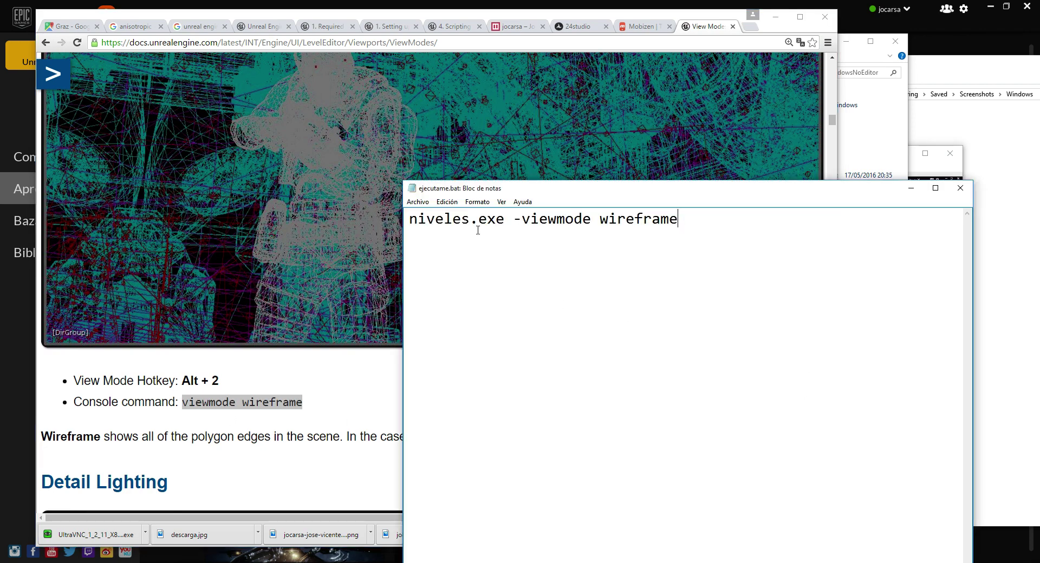
Save ejecutame.bat in Notepad and minimize Chrome.
left_click(417, 202)
left_click(433, 239)
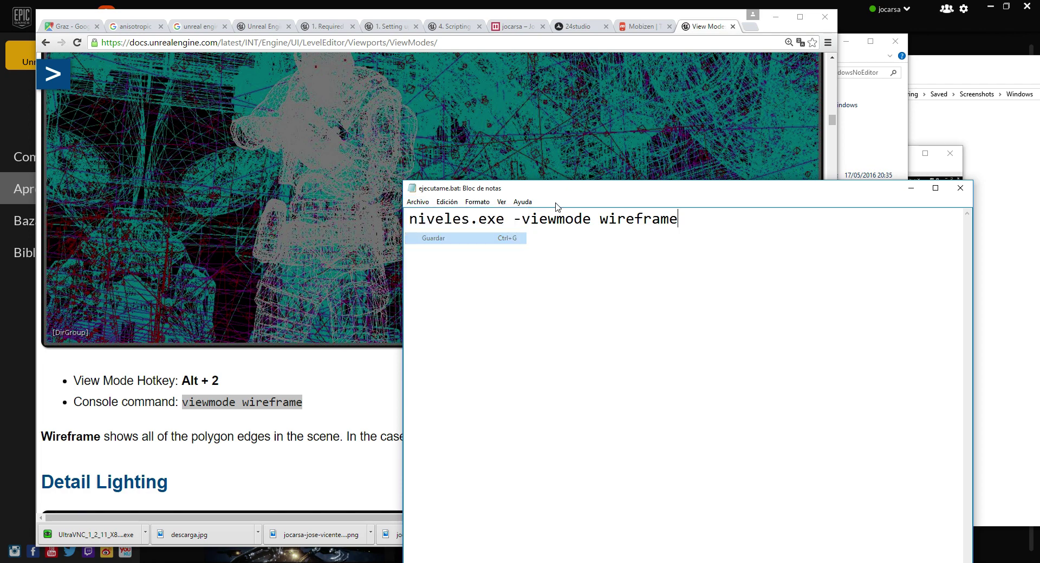
left_click(776, 17)
Run ejecutame.bat, switch the game to shader complexity view with F5, then quit it.
double_click(386, 128)
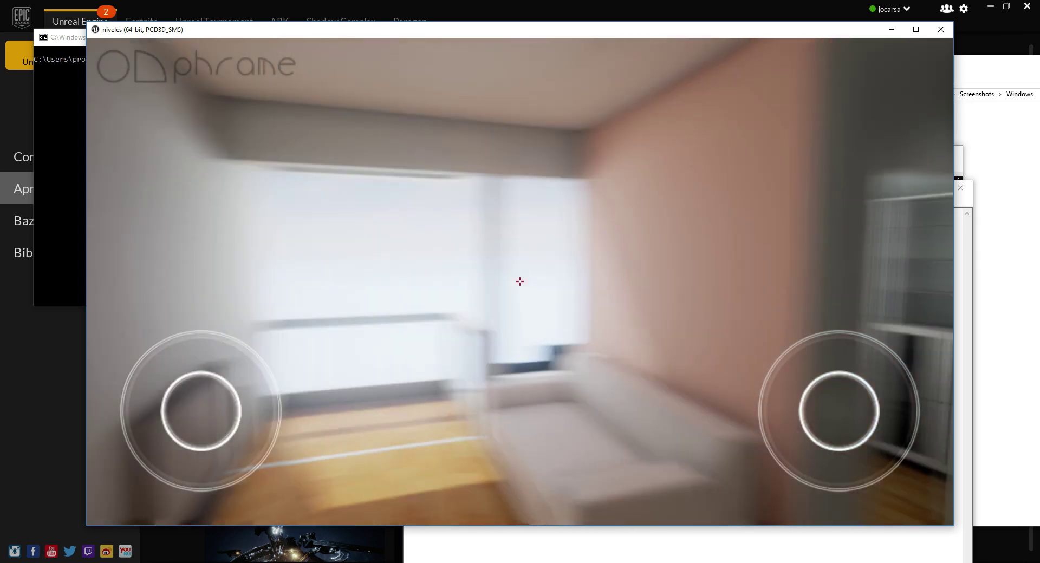
key("F5")
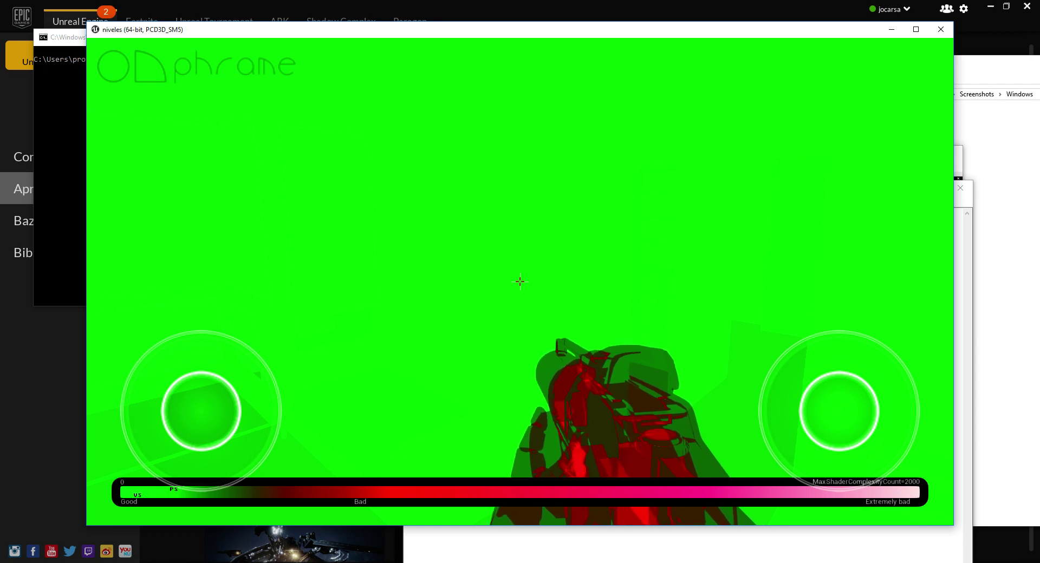
key("alt+F4")
left_click(623, 249)
Delete the dash before viewmode in ejecutame.bat in Notepad and save the file.
left_click(394, 128)
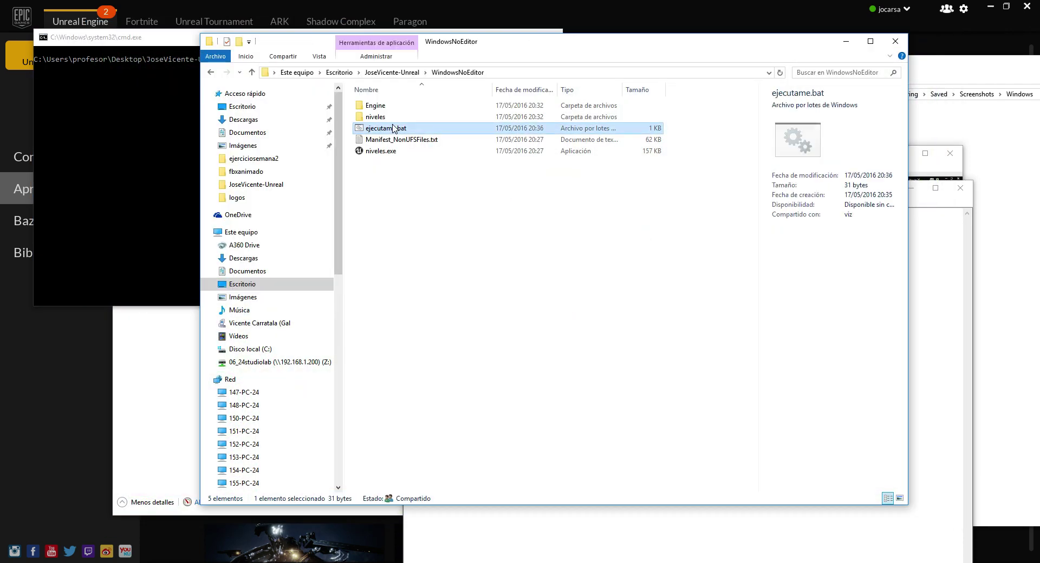
right_click(394, 128)
left_click(422, 144)
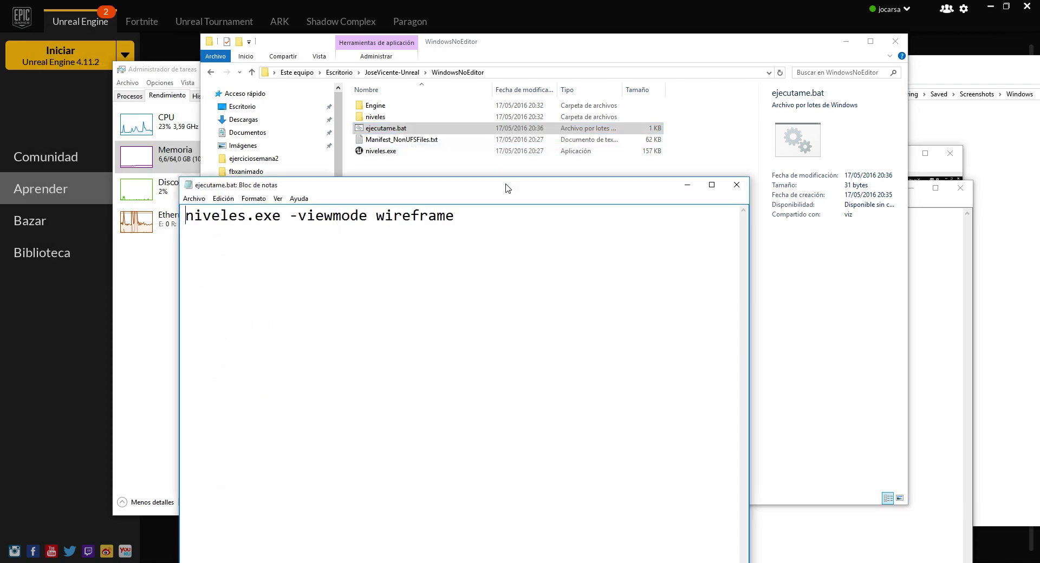
left_click(295, 215)
key("BackSpace")
left_click(194, 199)
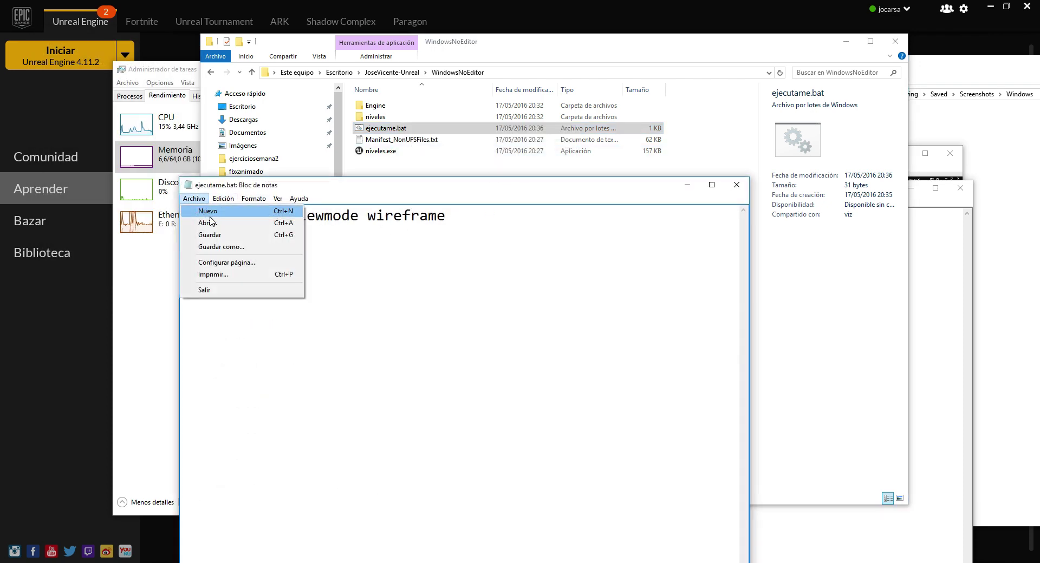
left_click(214, 236)
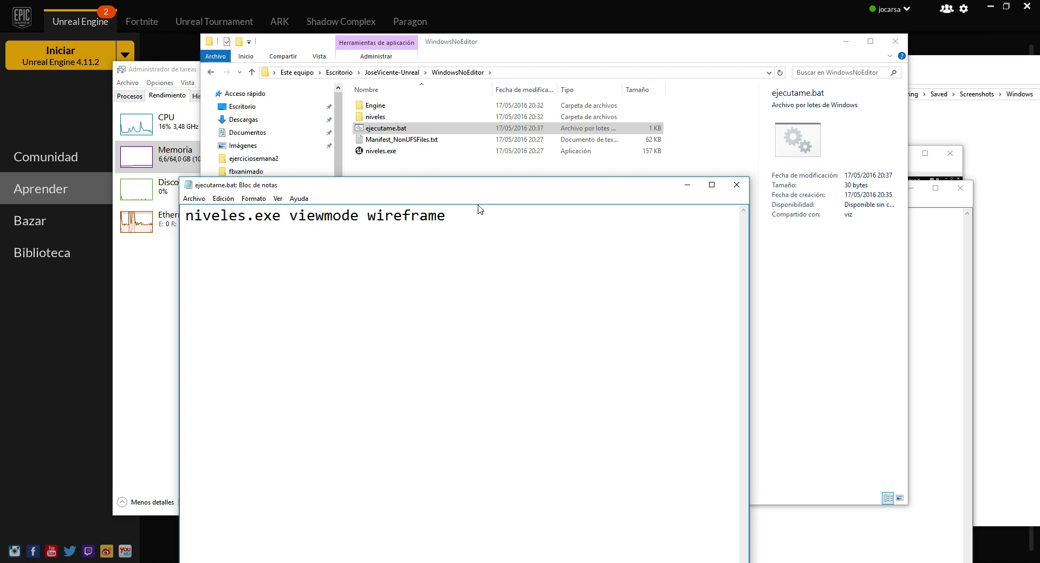
Run ejecutame.bat again to test 'niveles.exe viewmode wireframe', then quit the game.
left_click_drag(478, 185, 806, 184)
double_click(396, 128)
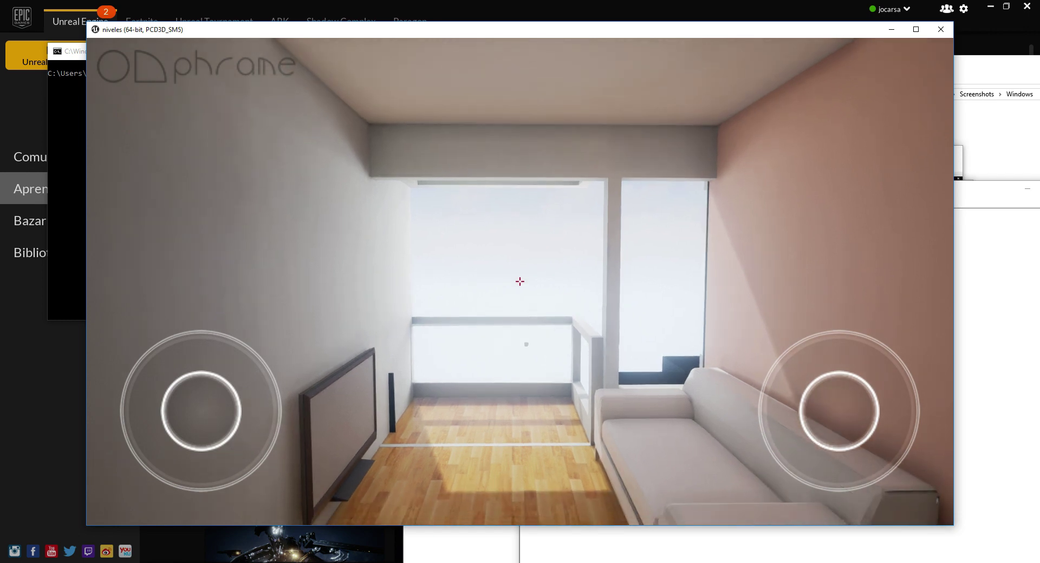
key("Escape")
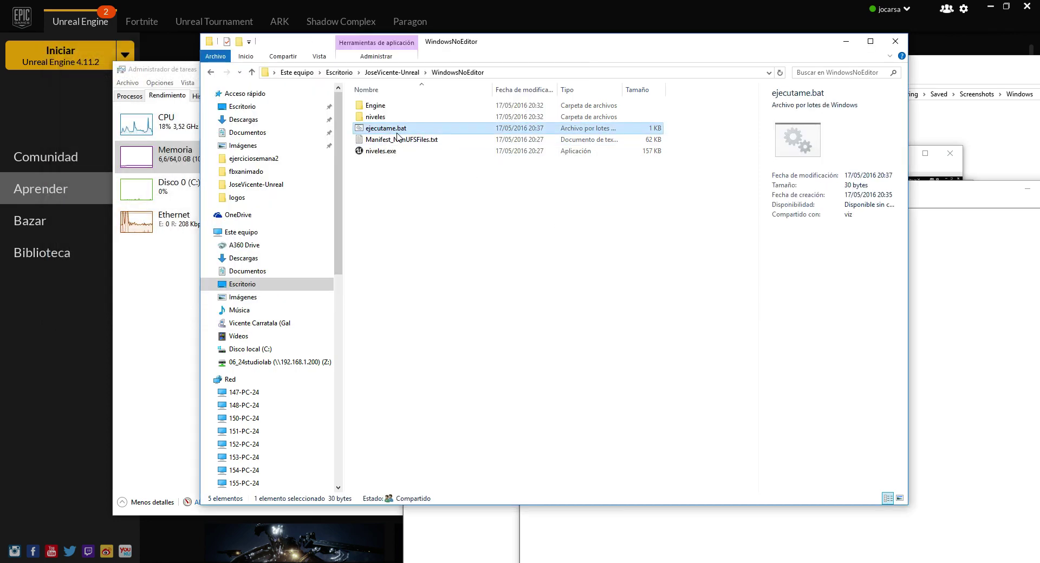
Move the folder window aside and close both ejecutame.bat Notepad windows.
left_click(429, 176)
mouse_move(423, 42)
left_mouse_down()
mouse_move(522, 227)
mouse_move(198, 208)
left_mouse_up()
left_click_drag(492, 295, 498, 308)
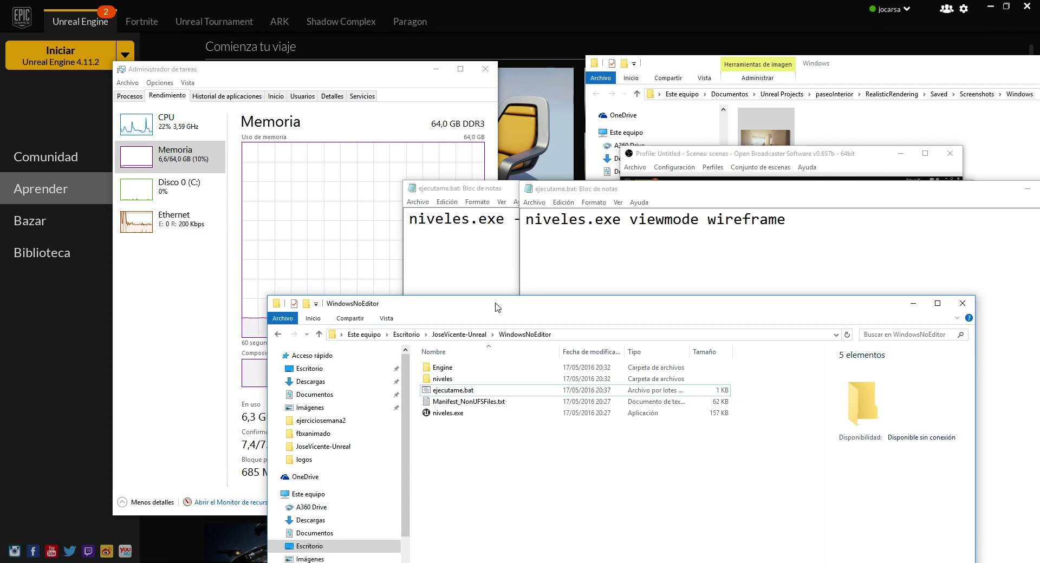
left_click(489, 258)
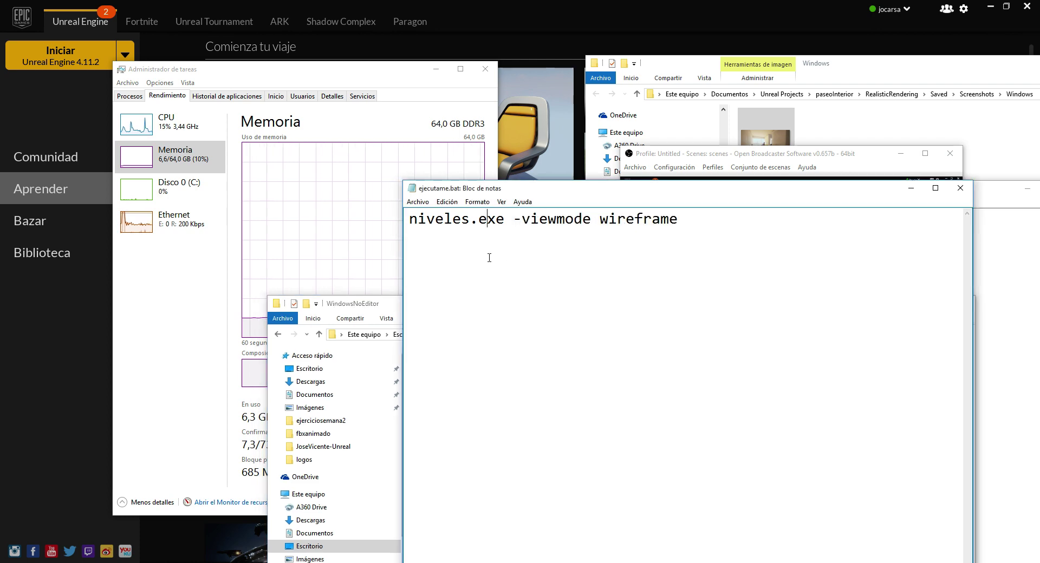
left_click(961, 188)
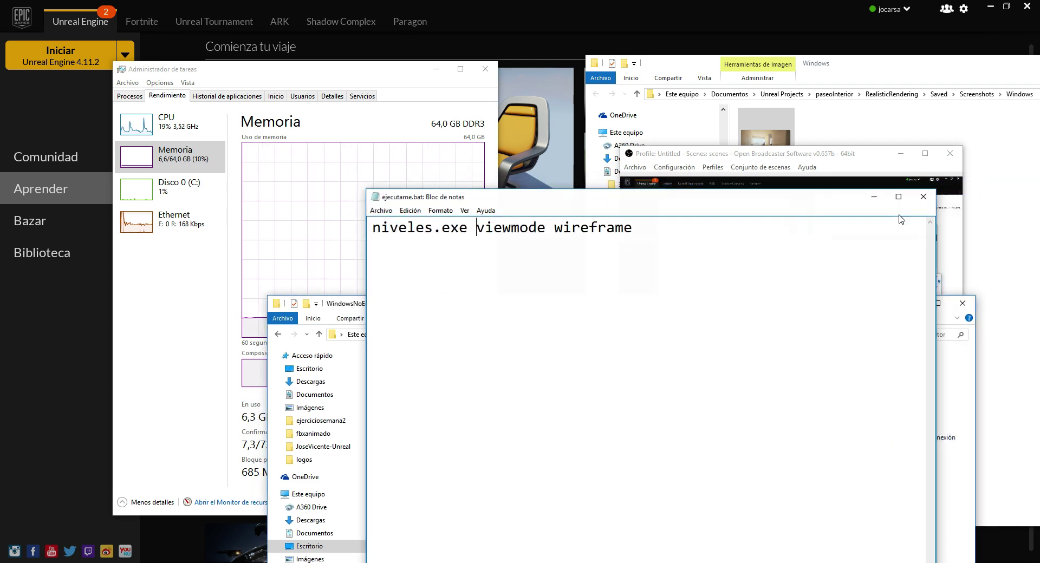
left_click(933, 190)
Reopen ejecutame.bat to recheck its contents, close it, and return to the View Modes docs.
right_click(452, 390)
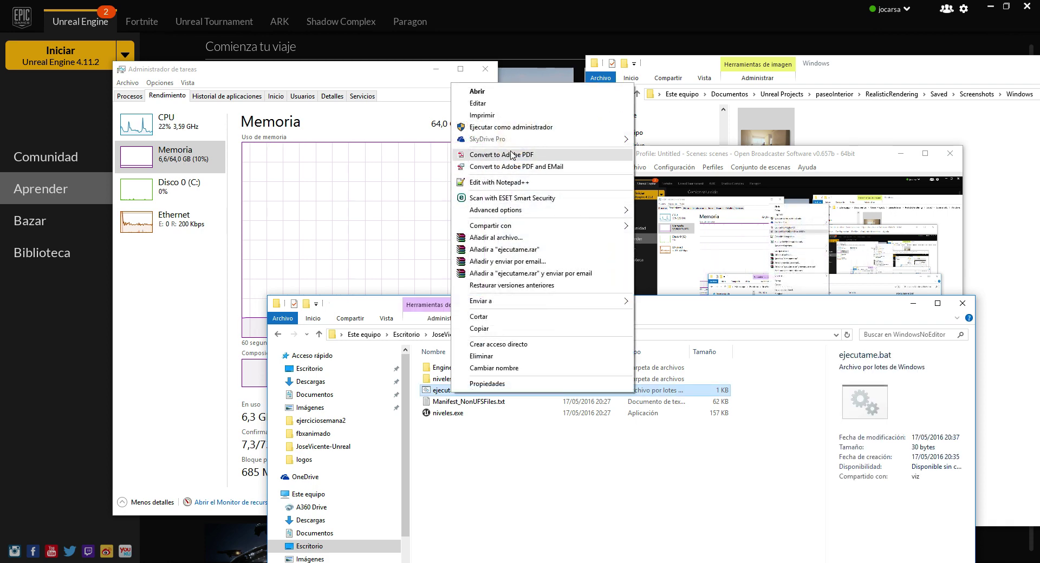
left_click(504, 106)
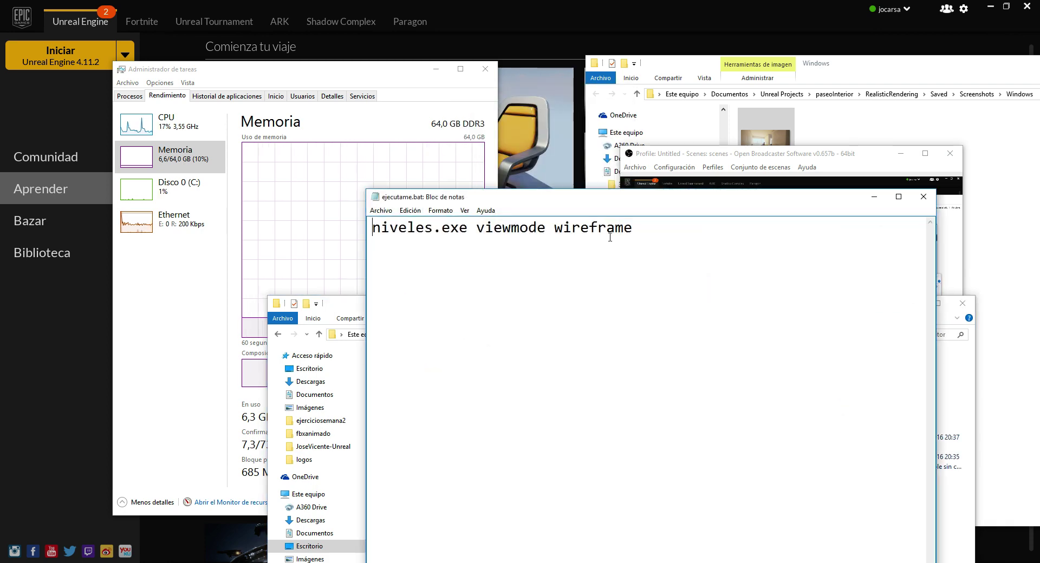
left_click(924, 196)
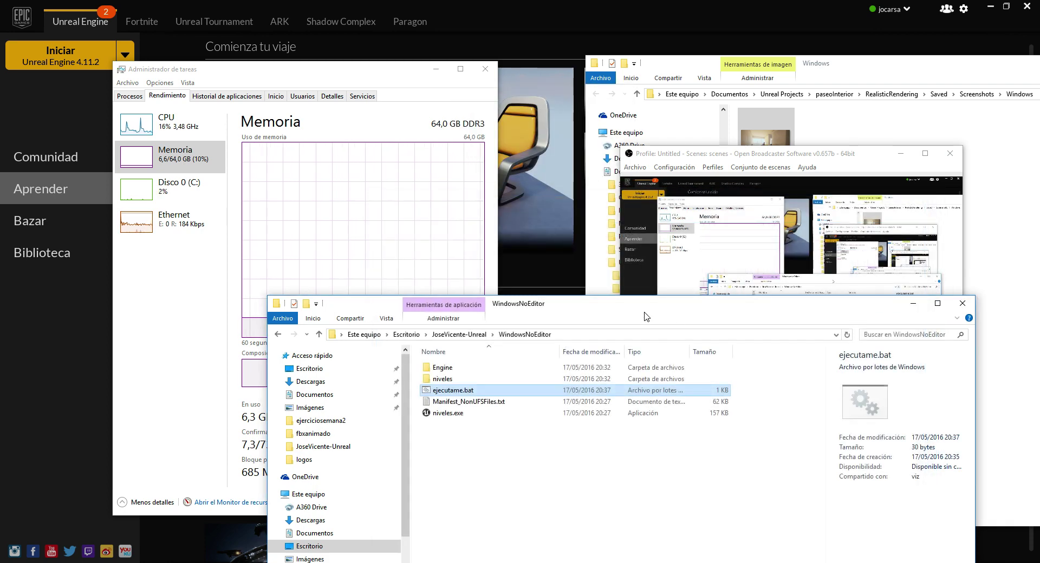
left_click_drag(644, 312, 538, 91)
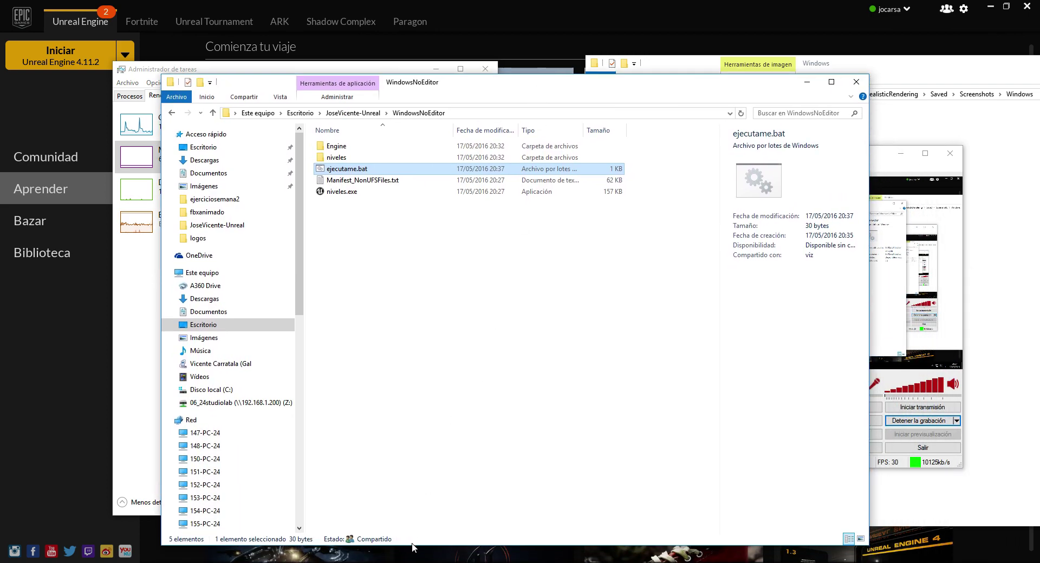
left_click(455, 556)
Search Google in a new tab for 'unreal engine 4 console commands'.
left_click(517, 391)
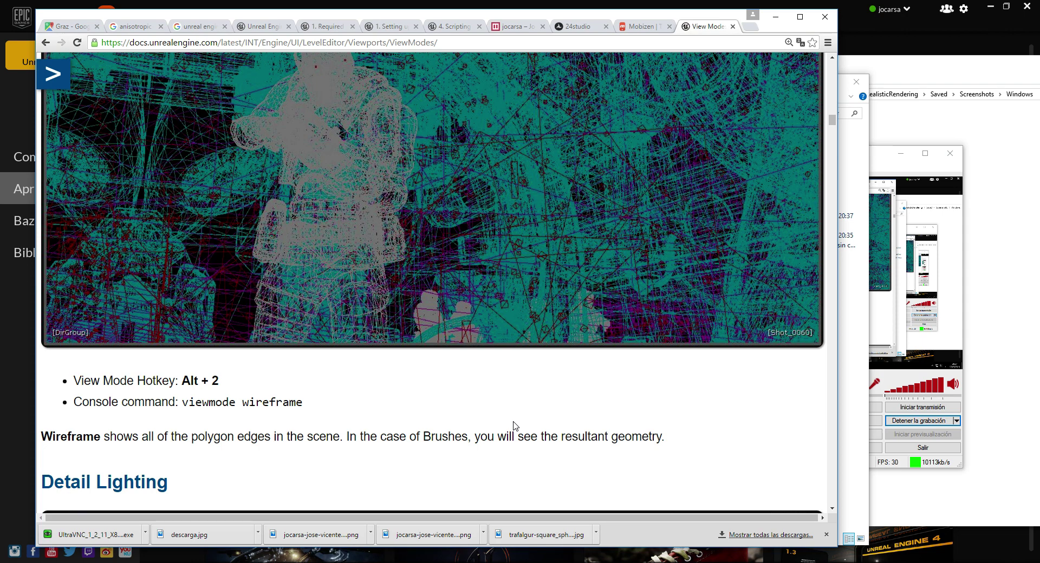
key("ctrl+t")
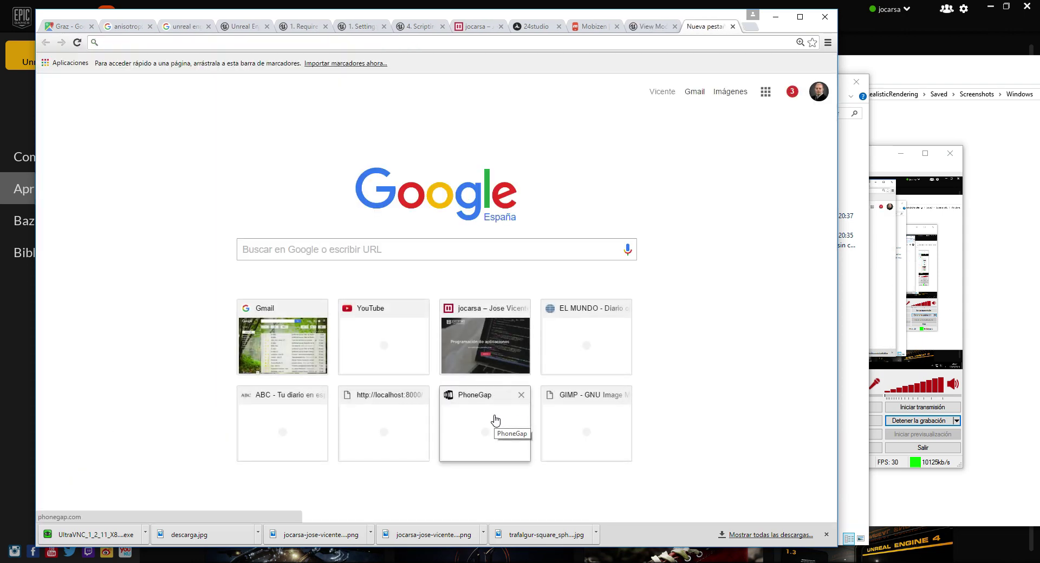
type("unreal engine 3")
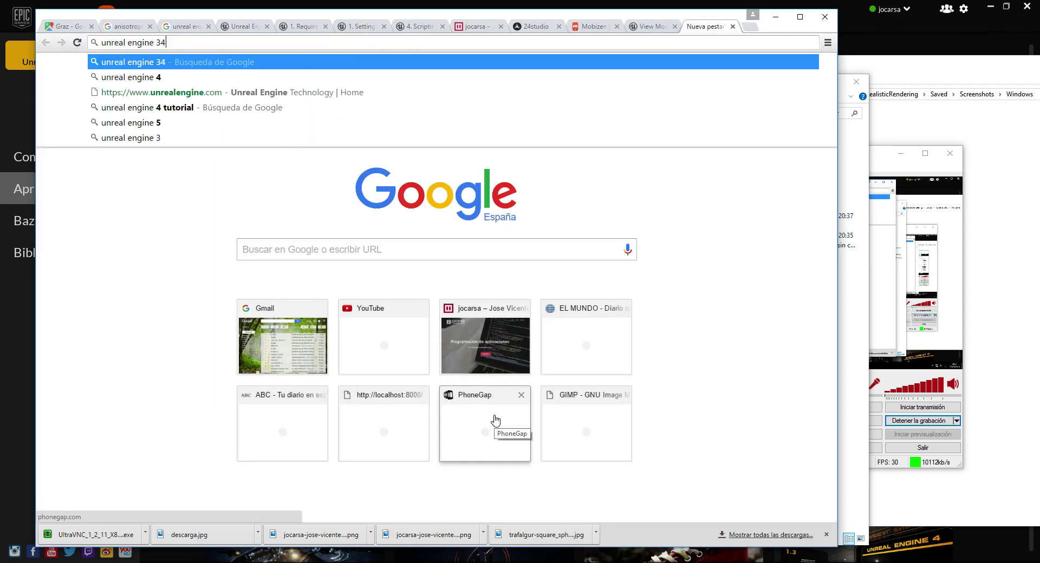
key("BackSpace")
type("4 conso")
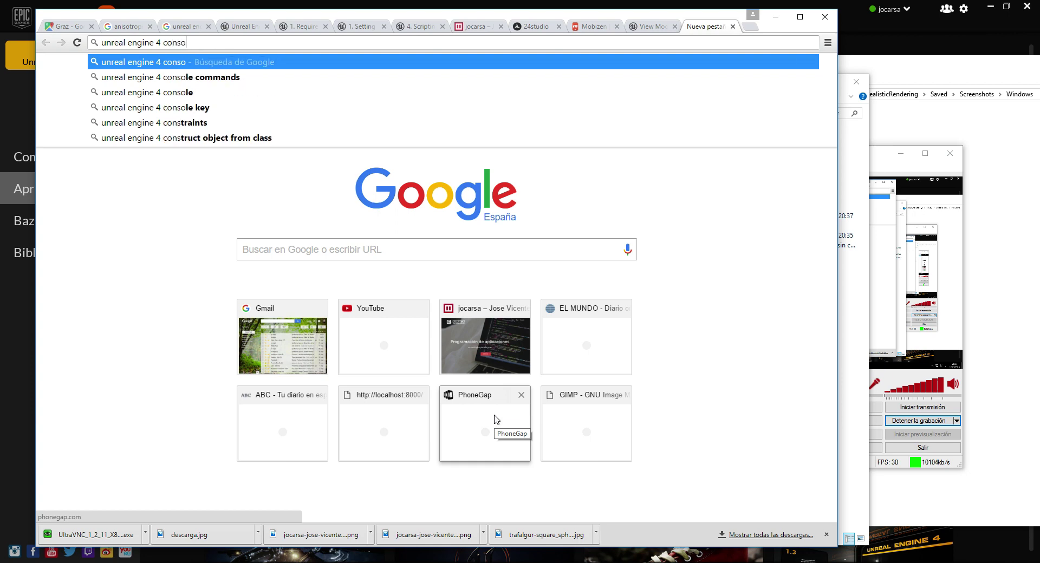
type("le commands")
key("Return")
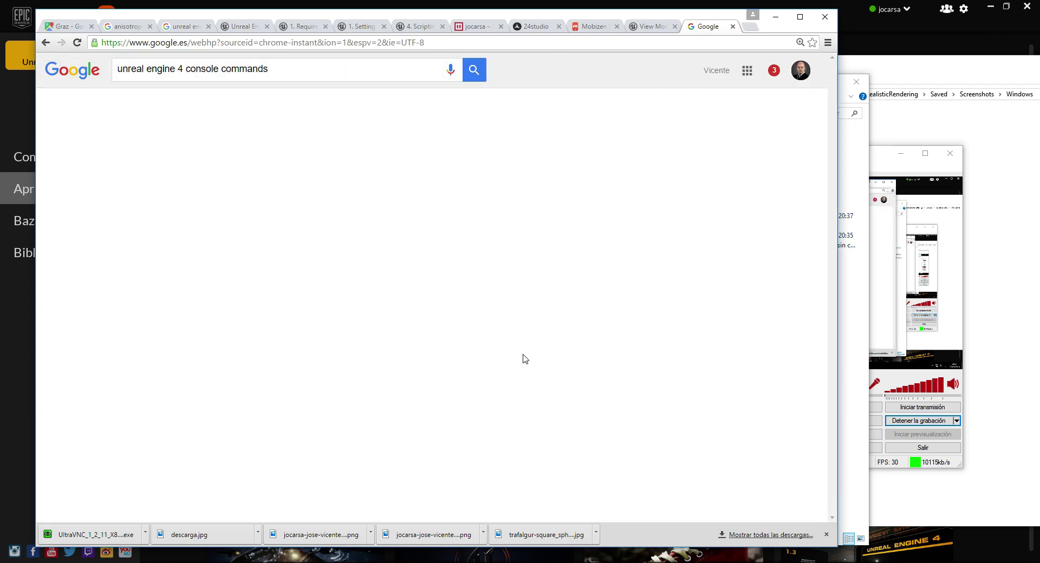
Open the Command-Line Arguments result in a new tab and read its upper section.
middle_click(233, 163)
scroll(398, 157, "down", 1)
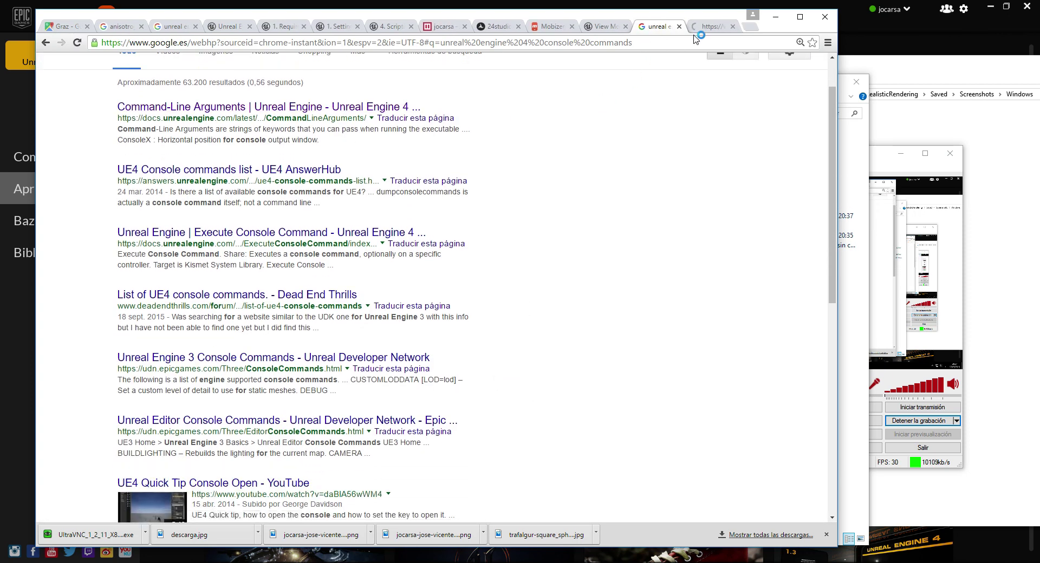
key("ctrl+Tab")
scroll(388, 346, "down", 5)
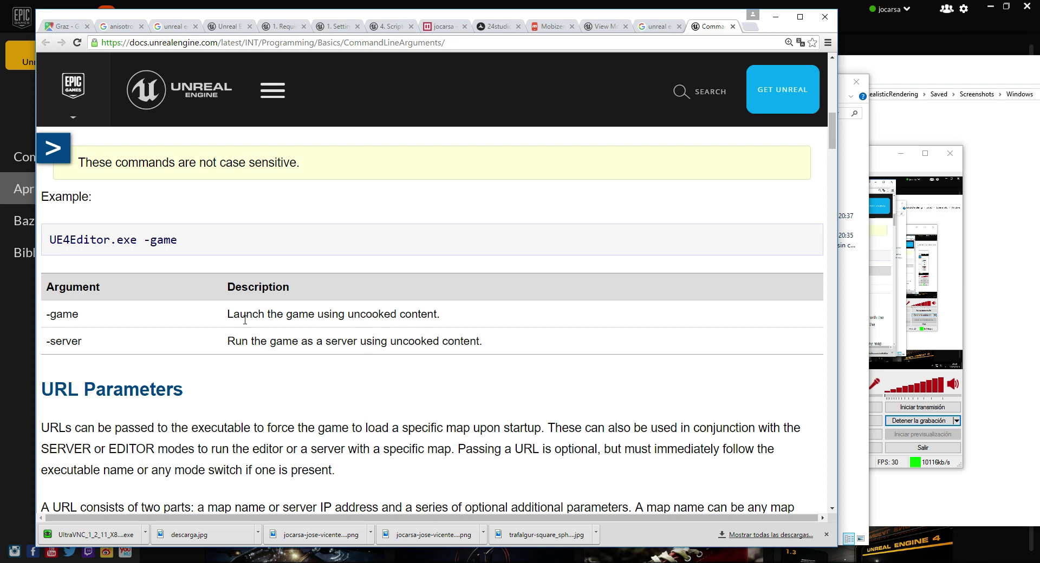
scroll(245, 320, "up", 2)
scroll(179, 347, "up", 2)
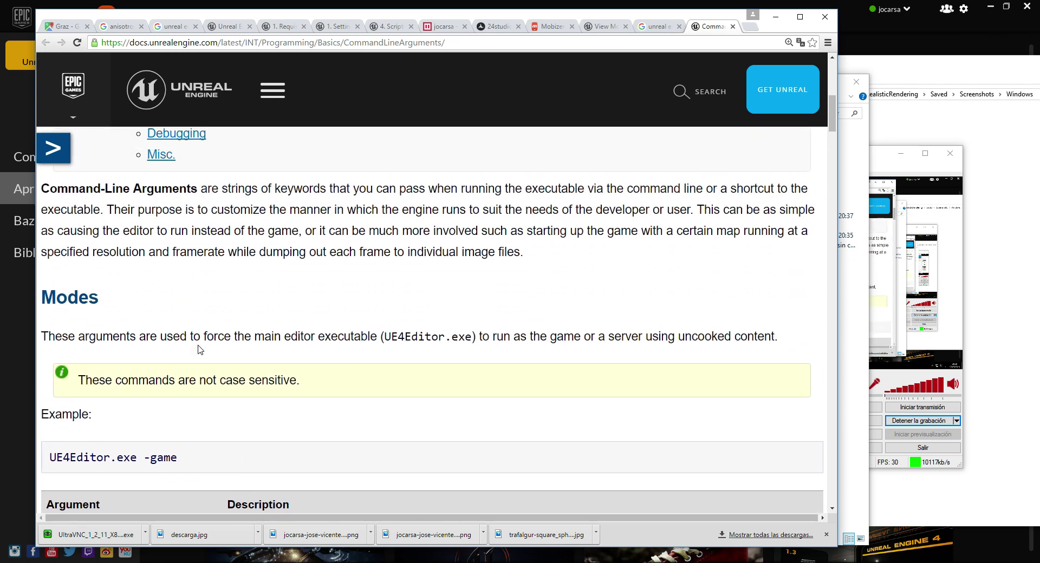
scroll(209, 349, "up", 1)
scroll(211, 348, "up", 2)
scroll(224, 346, "down", 12)
scroll(224, 345, "down", 1)
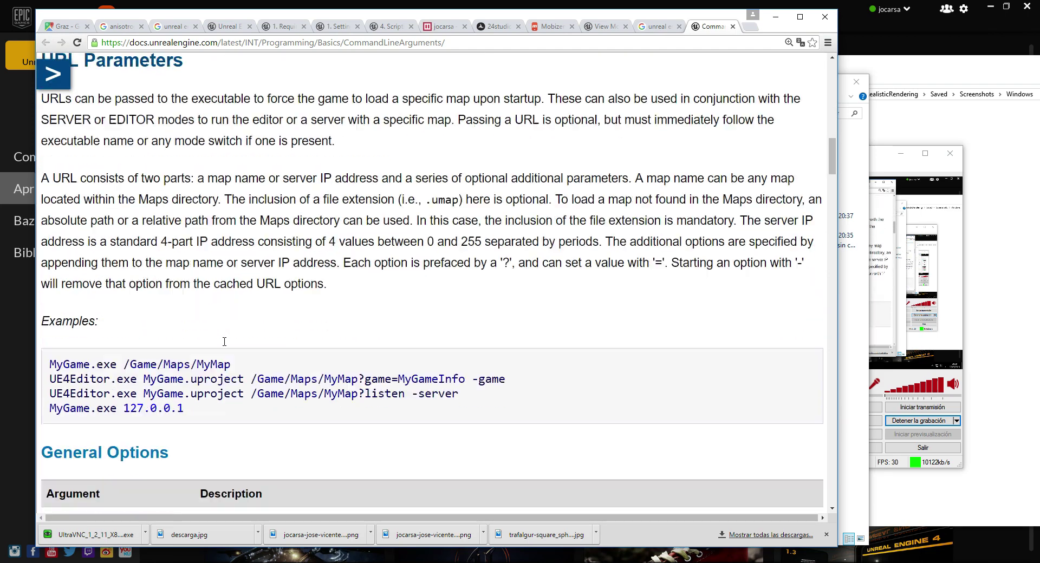
scroll(224, 342, "down", 4)
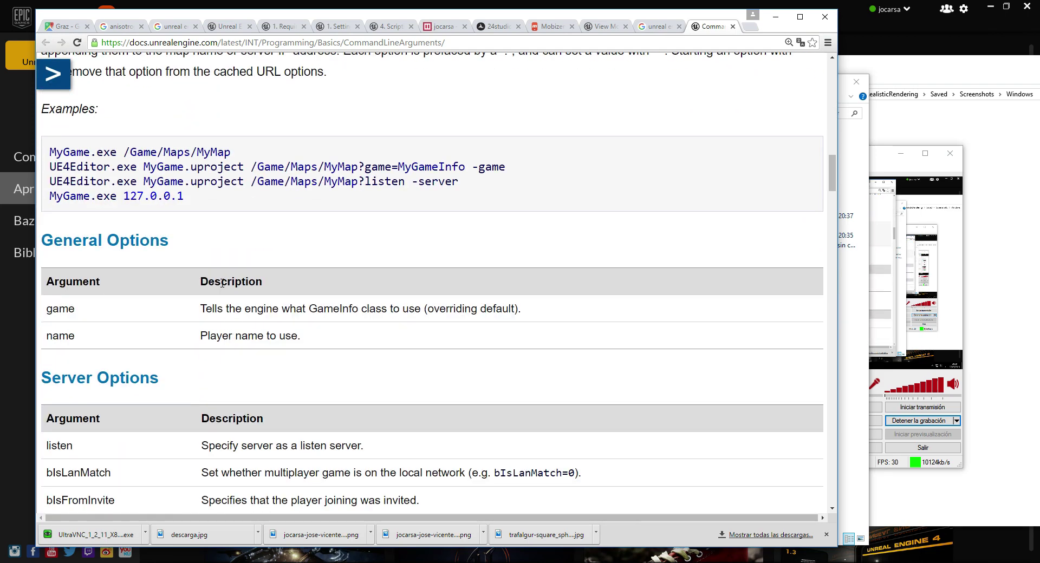
scroll(229, 303, "down", 3)
scroll(229, 307, "down", 1)
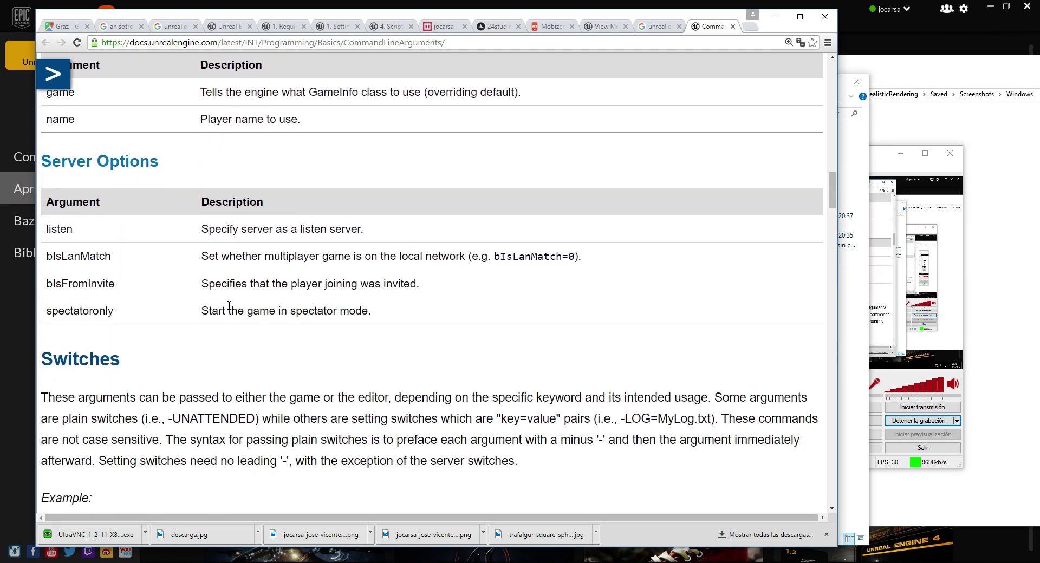
scroll(230, 307, "up", 4)
scroll(230, 303, "up", 1)
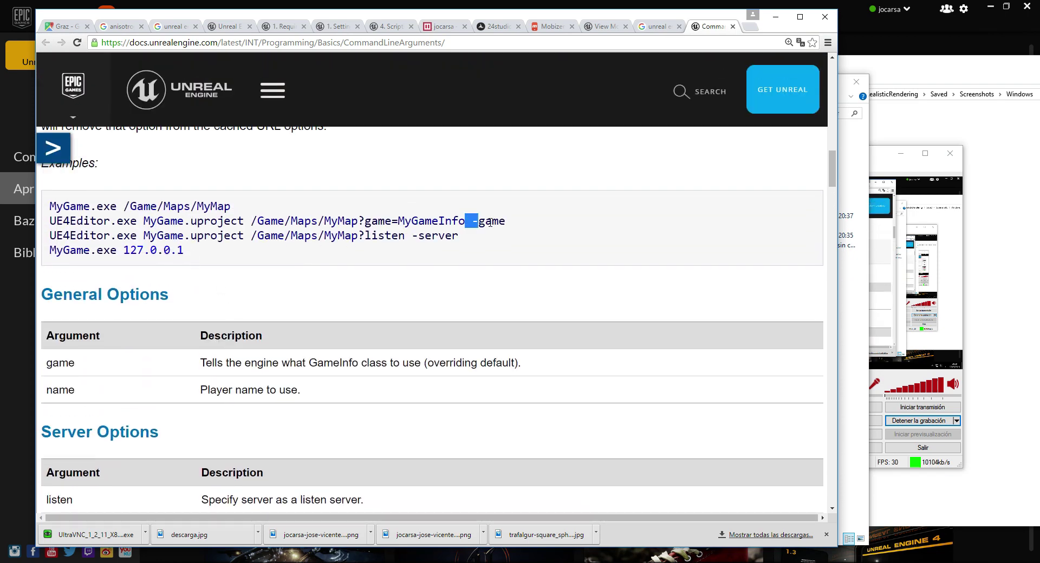
Scroll further down the Command-Line Arguments page past the switches examples.
left_click(402, 248)
scroll(361, 361, "down", 7)
scroll(346, 368, "down", 5)
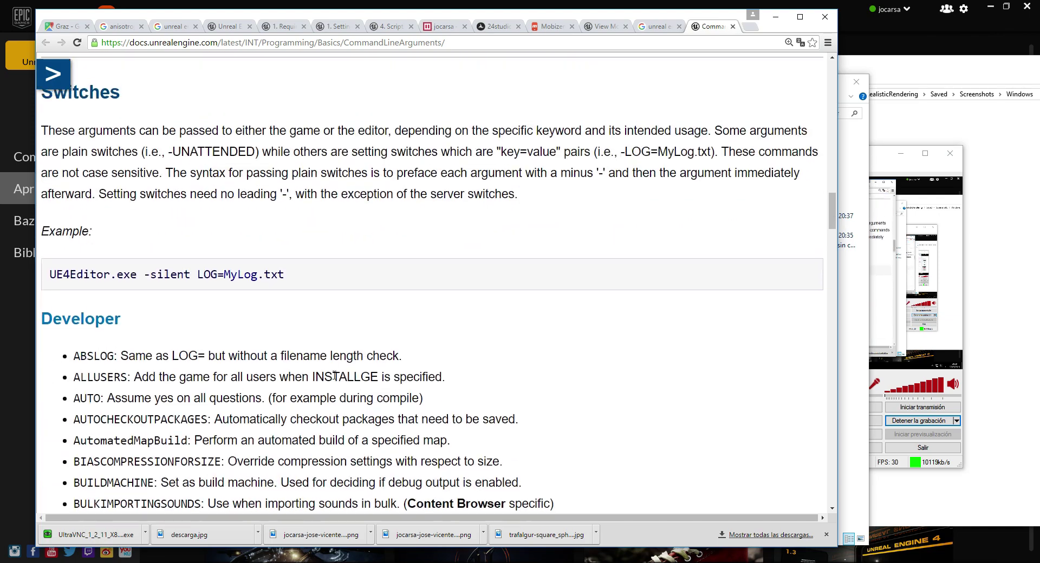
scroll(334, 375, "down", 3)
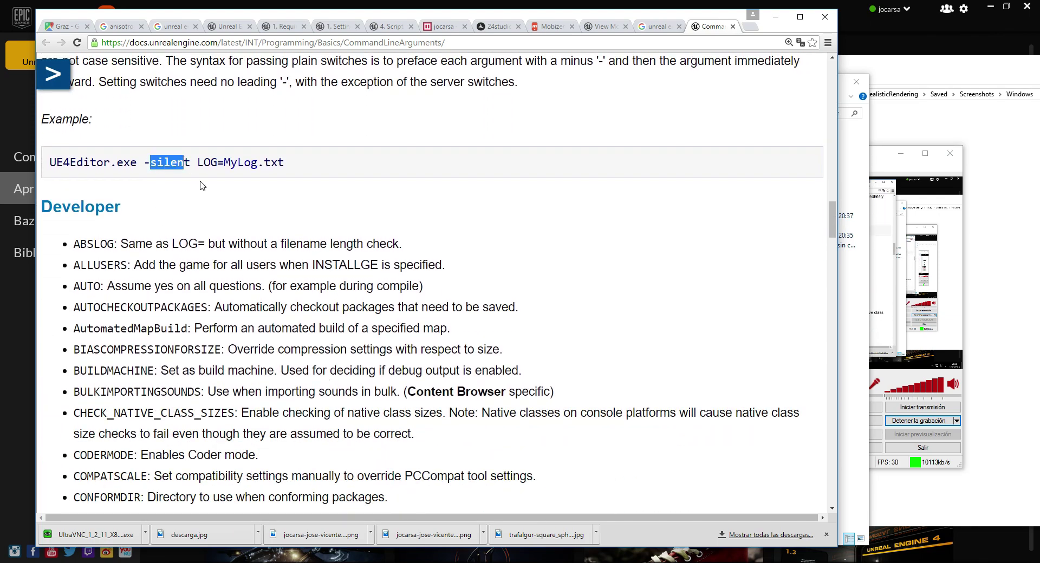
left_click(201, 187)
scroll(217, 271, "down", 7)
scroll(228, 325, "down", 6)
scroll(239, 370, "down", 10)
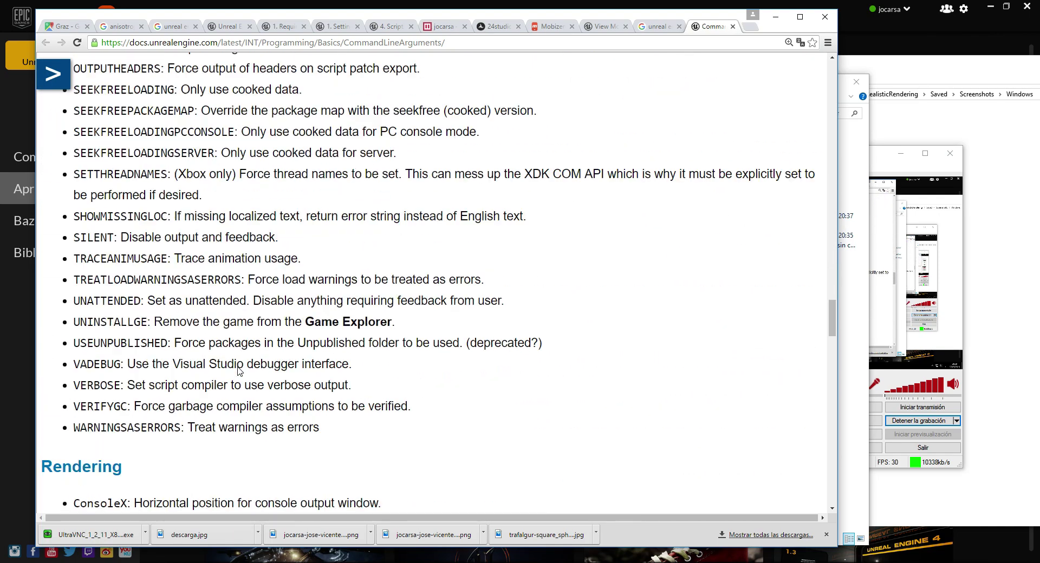
scroll(240, 371, "down", 10)
scroll(240, 370, "down", 2)
scroll(239, 369, "down", 3)
scroll(238, 368, "down", 5)
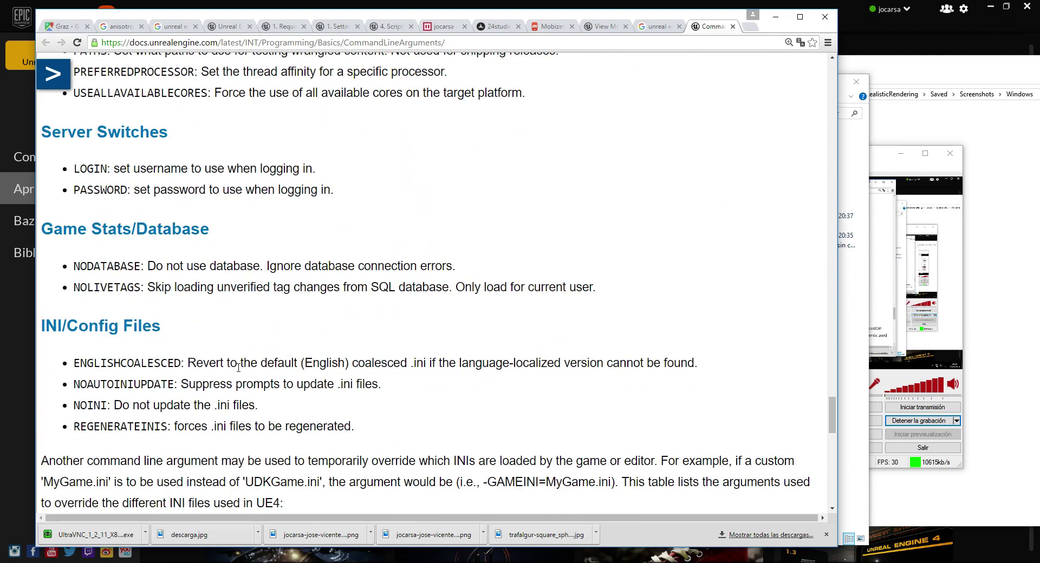
scroll(239, 368, "down", 5)
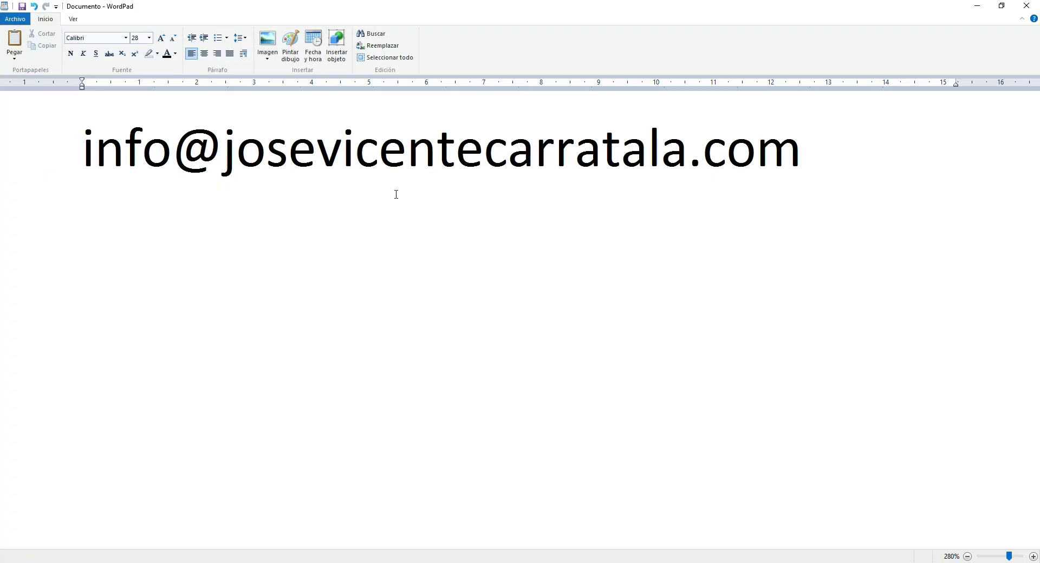
Close the WordPad document without saving and bring the WindowsNoEditor folder forward.
left_click(1026, 5)
left_click(530, 287)
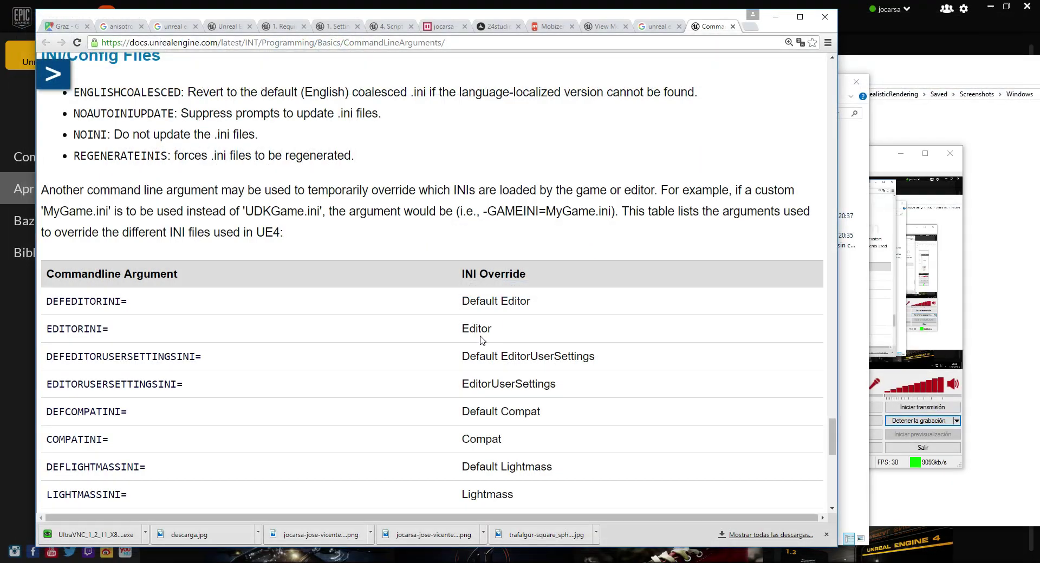
left_click(997, 520)
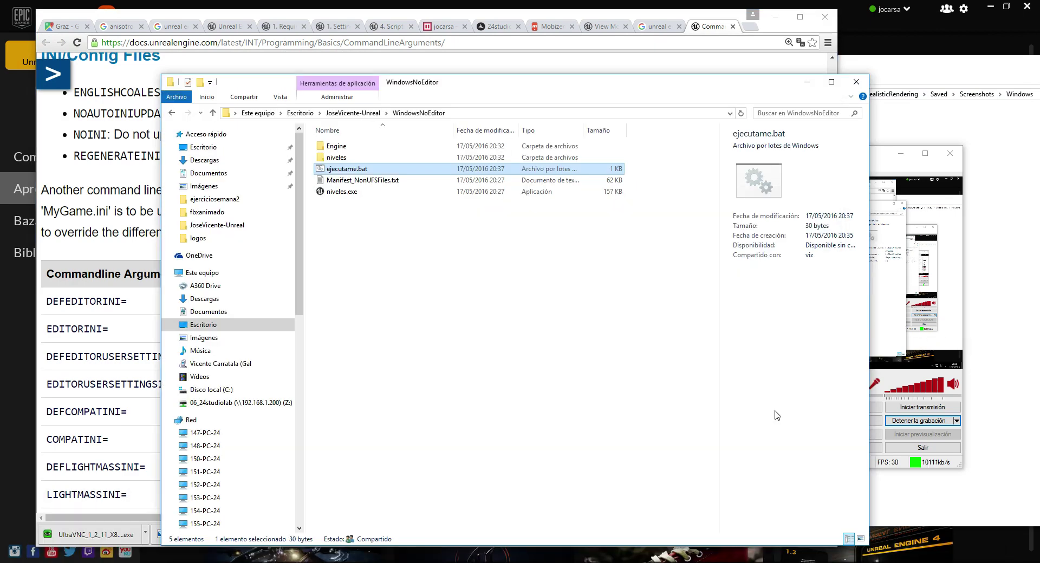
Restore ejecutame.bat to 'niveles.exe -viewmode wireframe', save it, and run it.
right_click(349, 169)
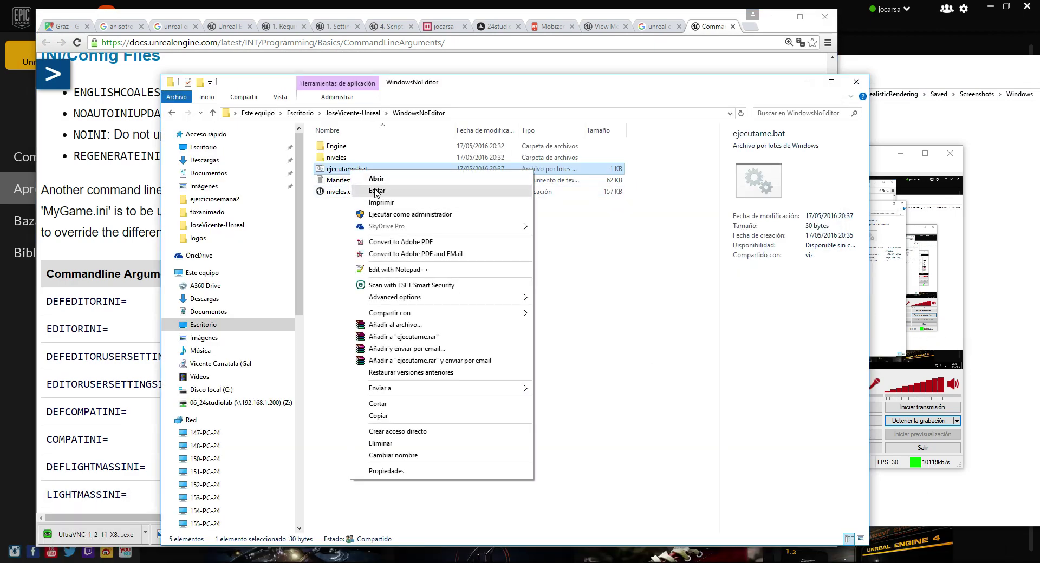
left_click(374, 188)
type("-viewmode wireframe")
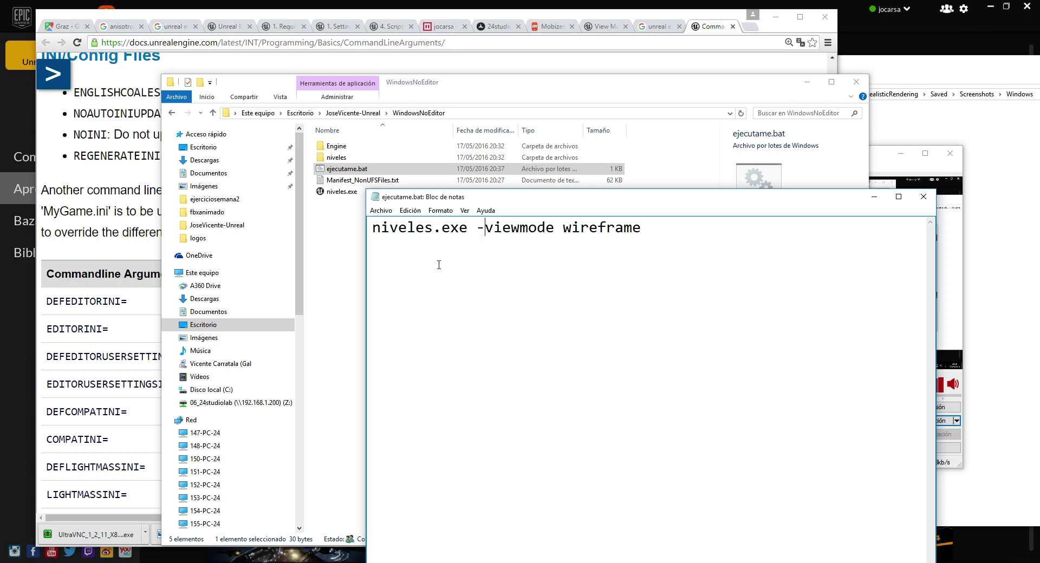
left_click(374, 211)
left_click(390, 248)
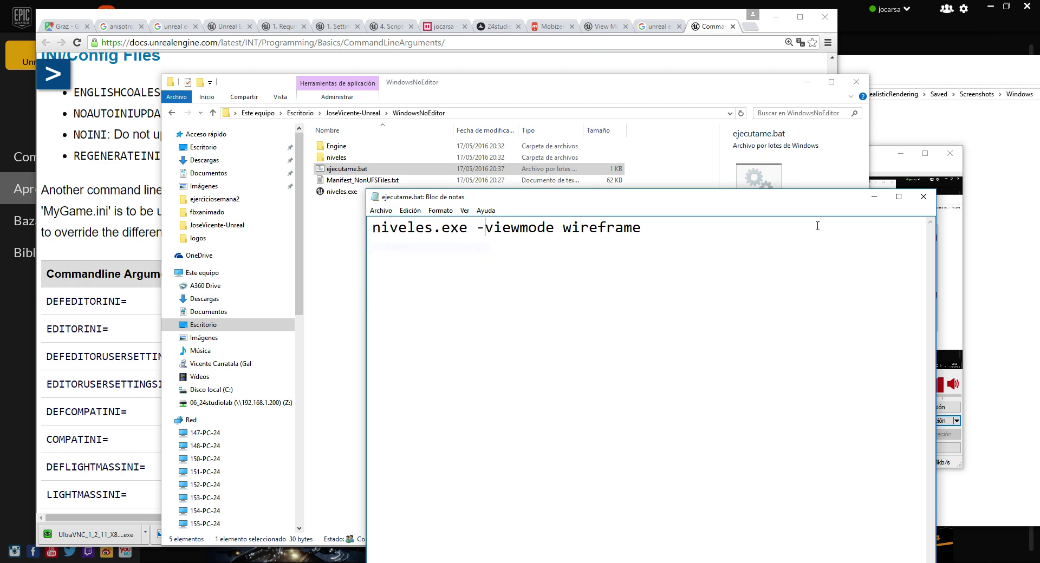
left_click(932, 201)
double_click(342, 169)
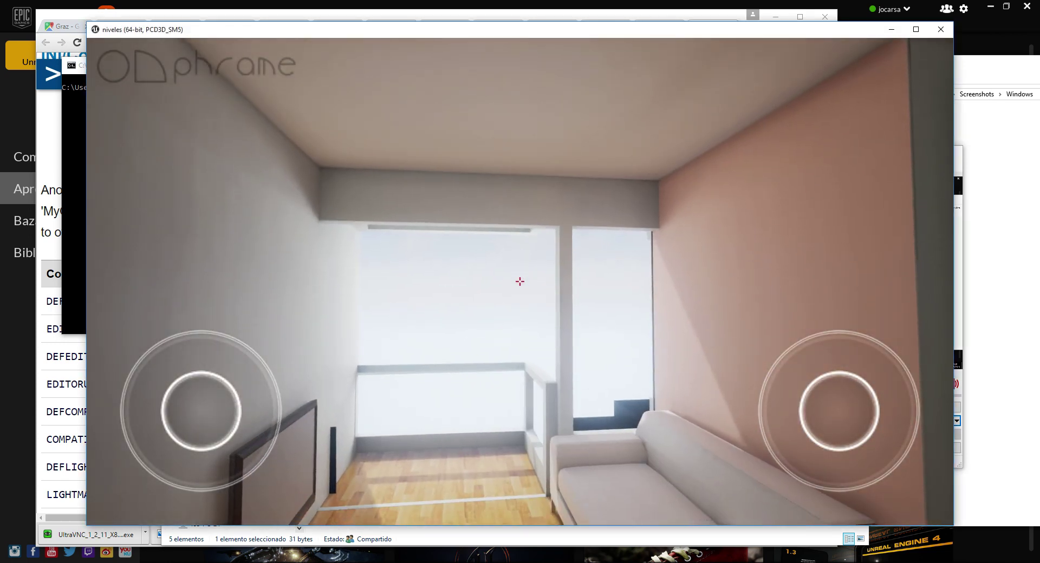
Bring the niveles game forward, turn the camera right twice toward the hallway, then quit.
key("alt+Tab")
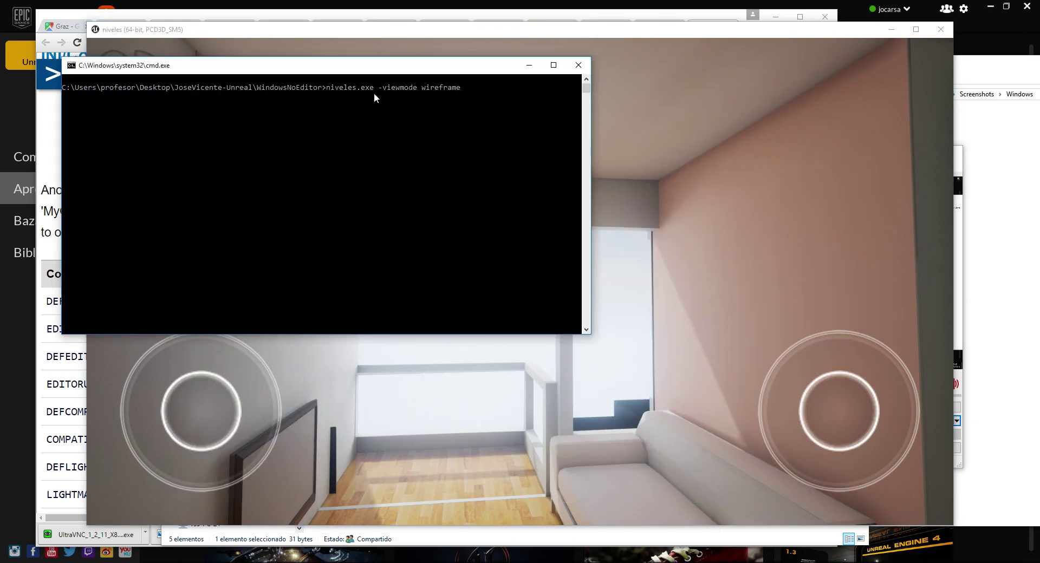
left_click(507, 36)
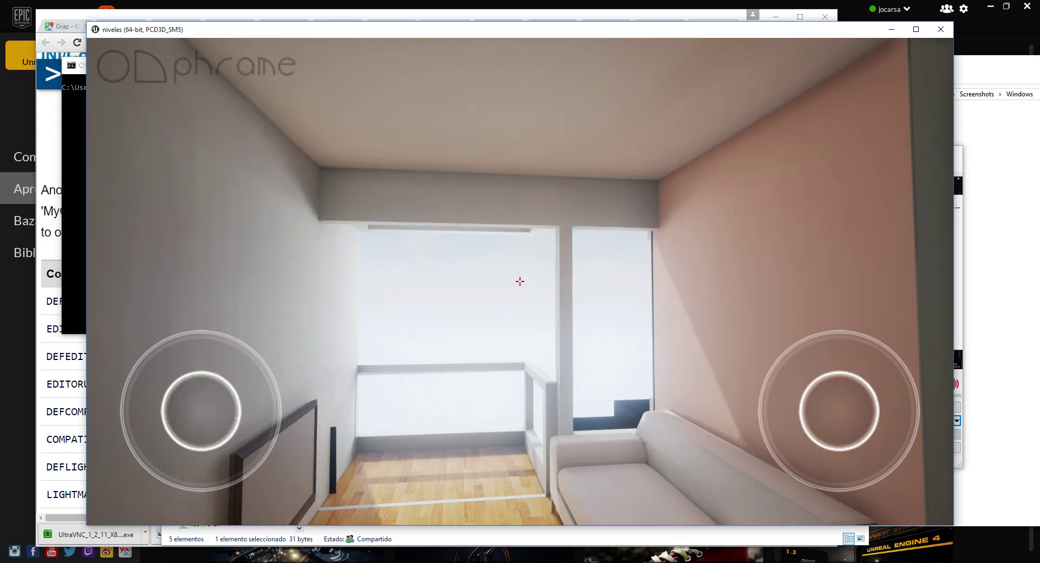
key("Right")
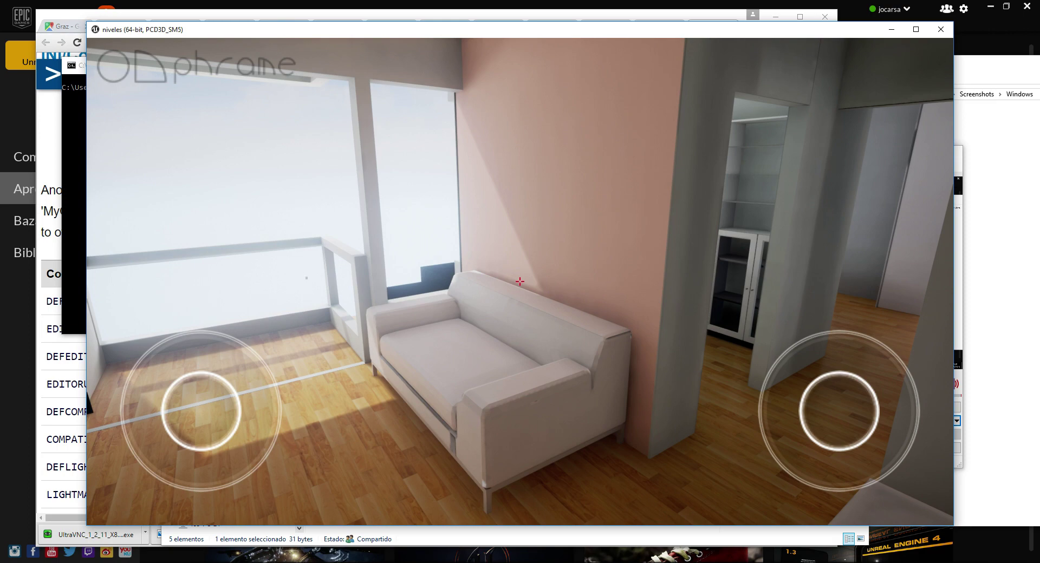
key("Right")
key("alt+F4")
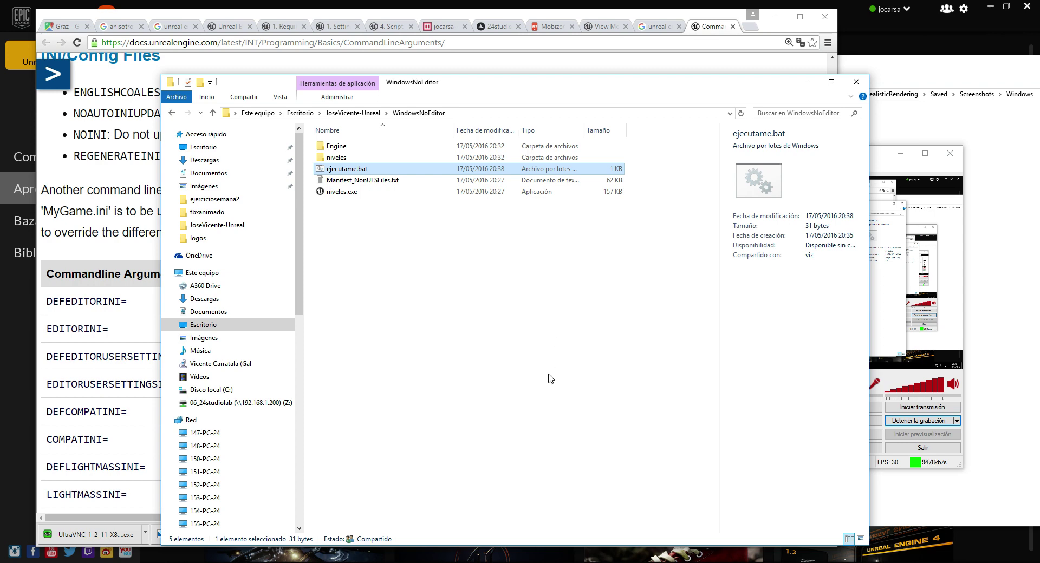
key("alt+Tab")
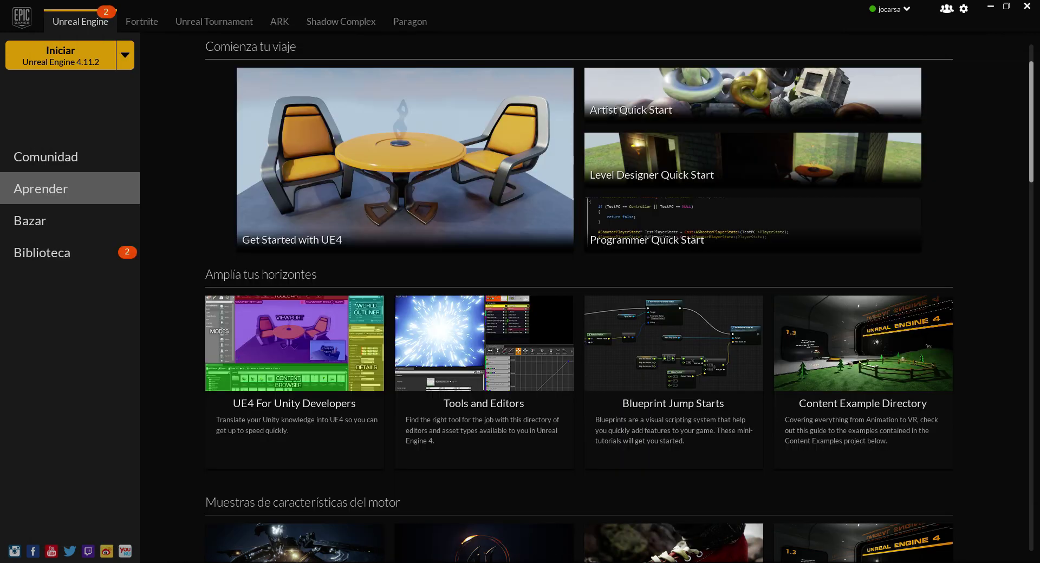
mouse_move(438, 562)
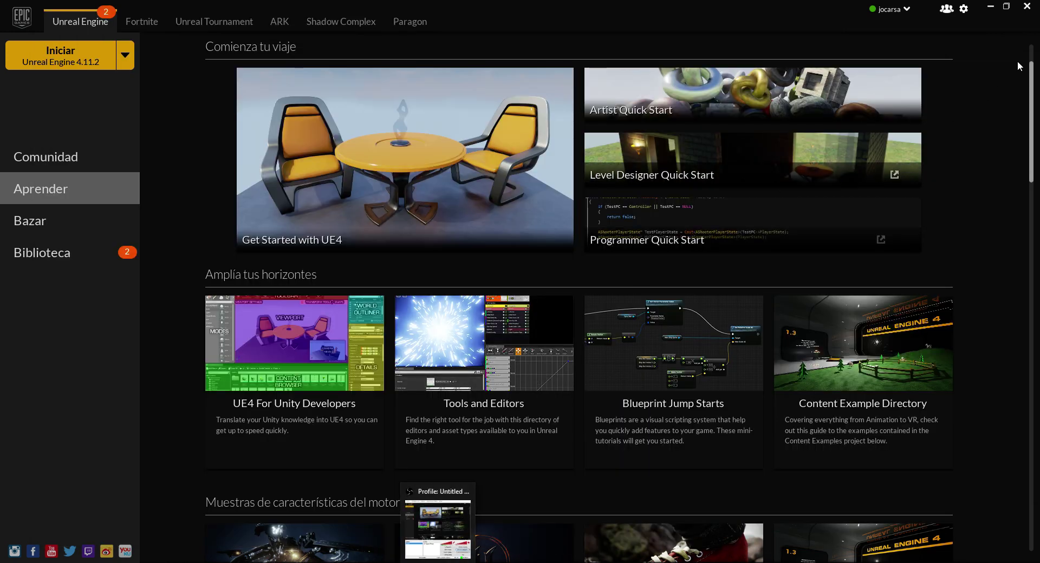
left_click(990, 6)
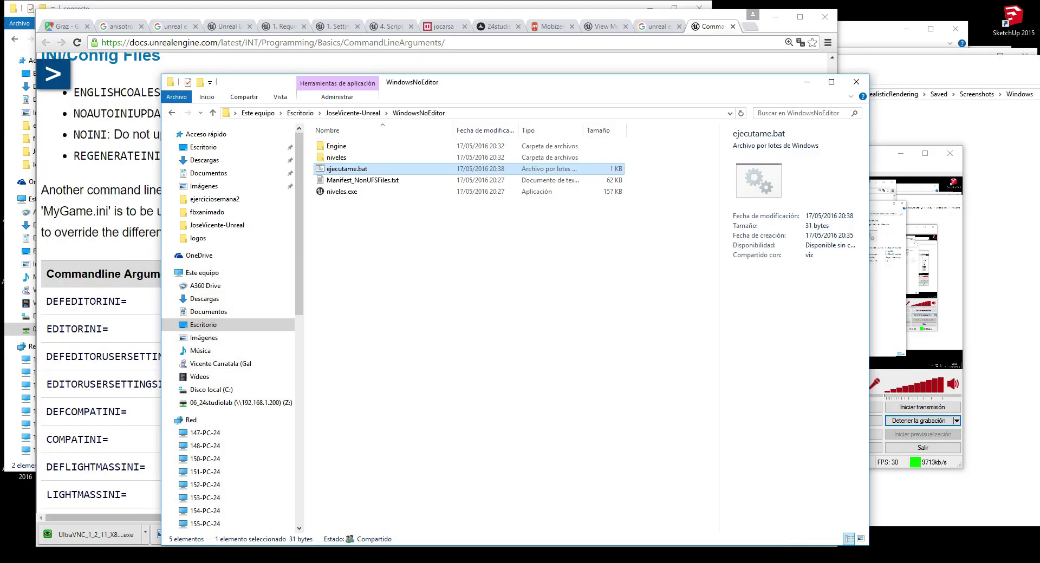